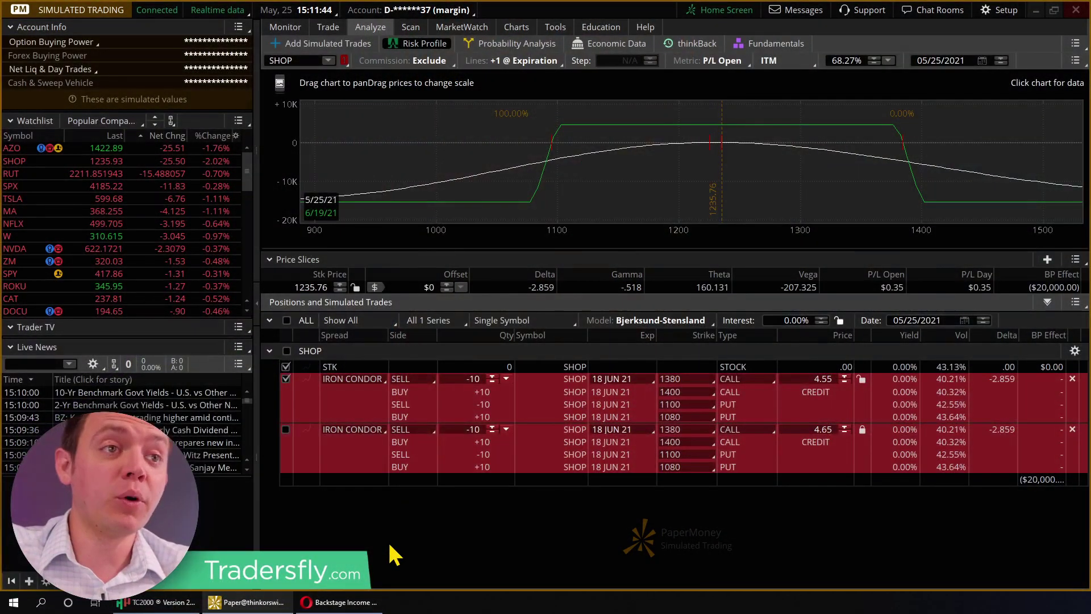
Step: Bring up the Backstage Income YouTube channel, then switch to the Tradersfly freebies page
{"action": "left_click", "coordinate": [369, 604]}
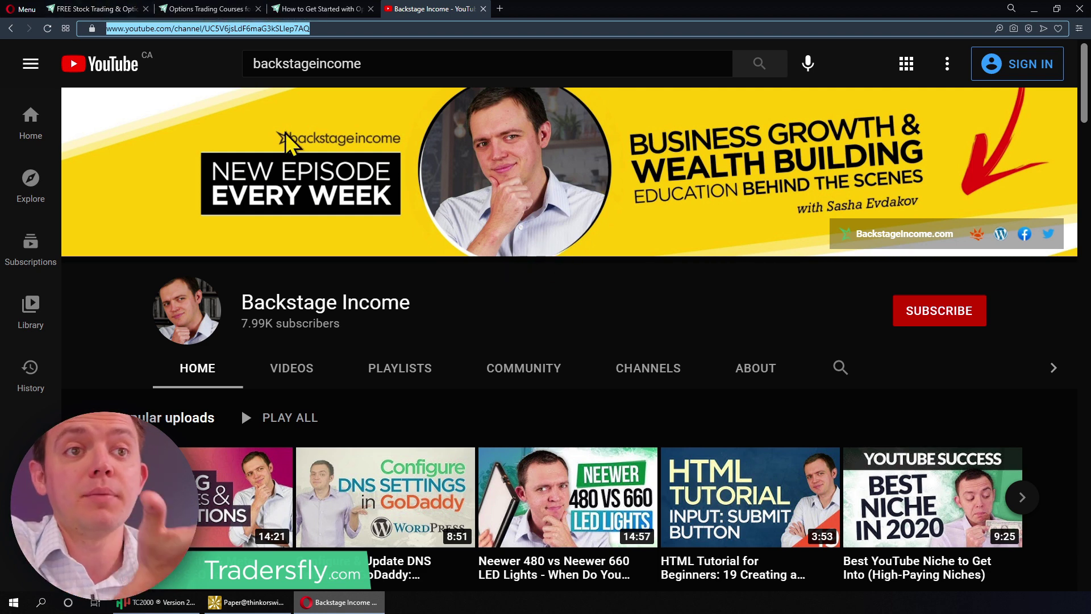
{"action": "left_click", "coordinate": [102, 9]}
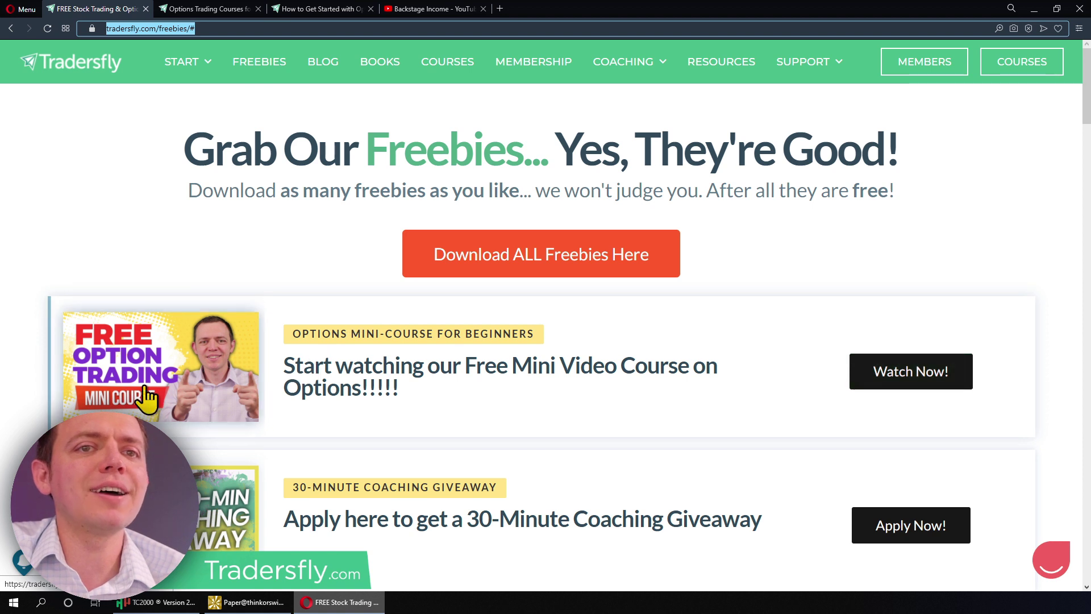
Step: Browse the Tradersfly How to Get Started and Options Trading Courses pages, then return to thinkorswim
{"action": "mouse_move", "coordinate": [200, 66]}
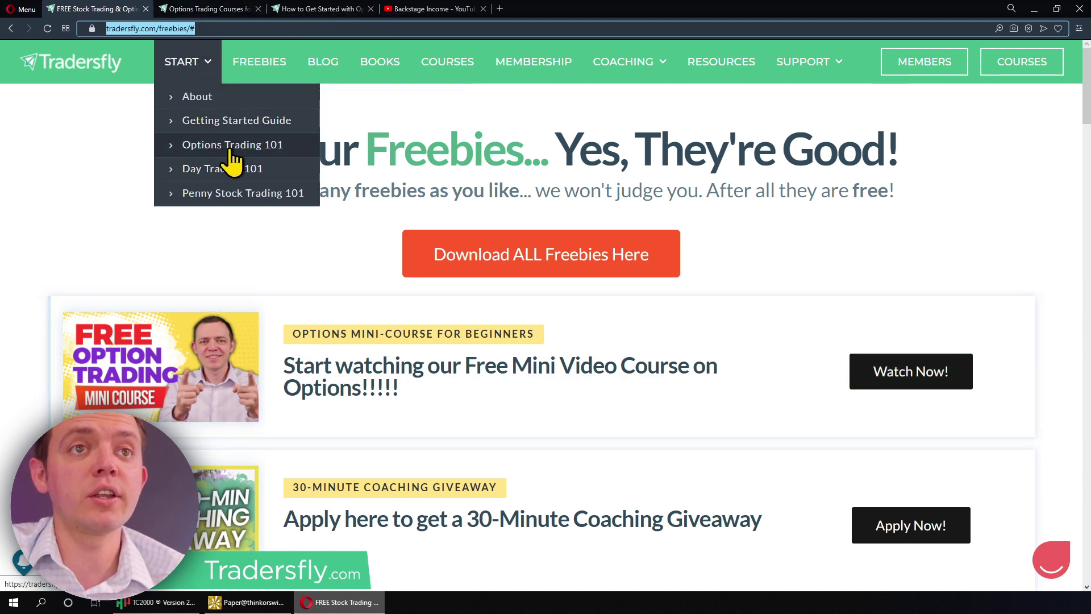
{"action": "left_click", "coordinate": [335, 9]}
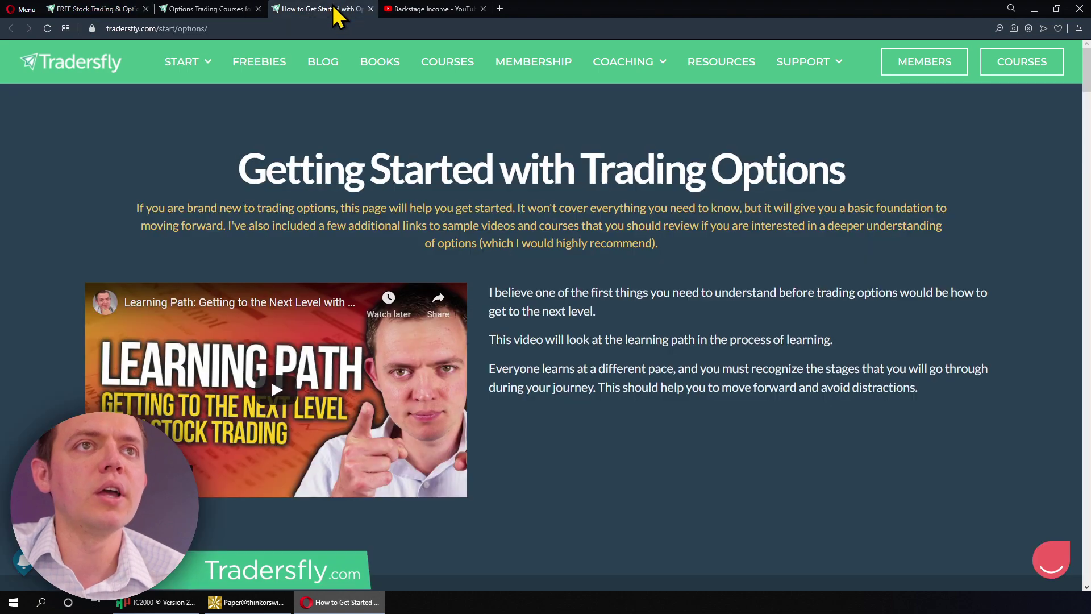
{"action": "left_click", "coordinate": [233, 8]}
{"action": "scroll", "coordinate": [922, 287], "scroll_direction": "up", "scroll_amount": 6}
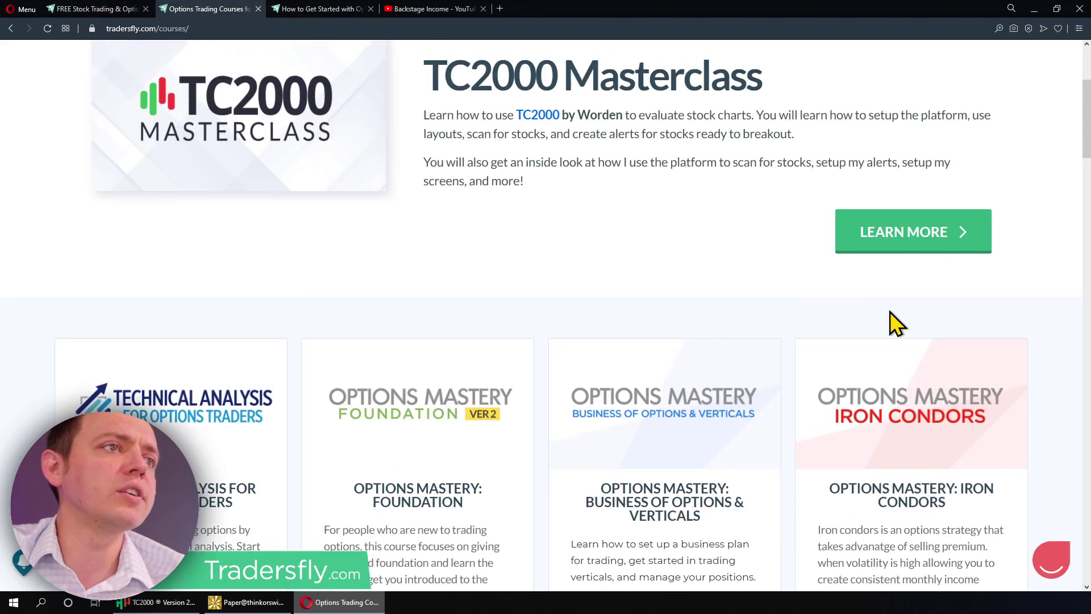
{"action": "scroll", "coordinate": [694, 277], "scroll_direction": "down", "scroll_amount": 3}
{"action": "scroll", "coordinate": [695, 278], "scroll_direction": "down", "scroll_amount": 5}
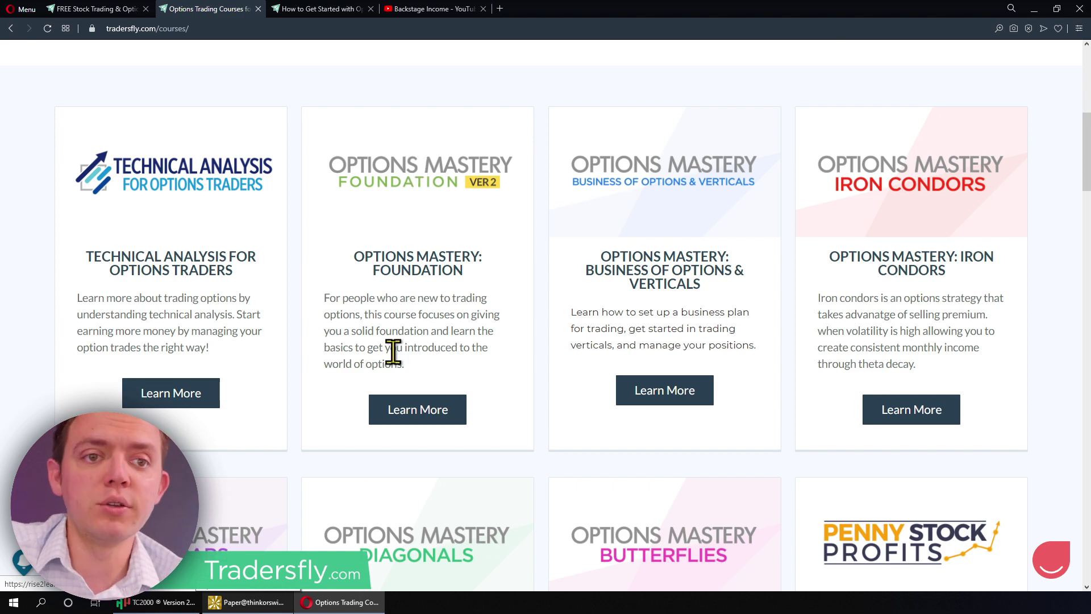
{"action": "left_click", "coordinate": [266, 603]}
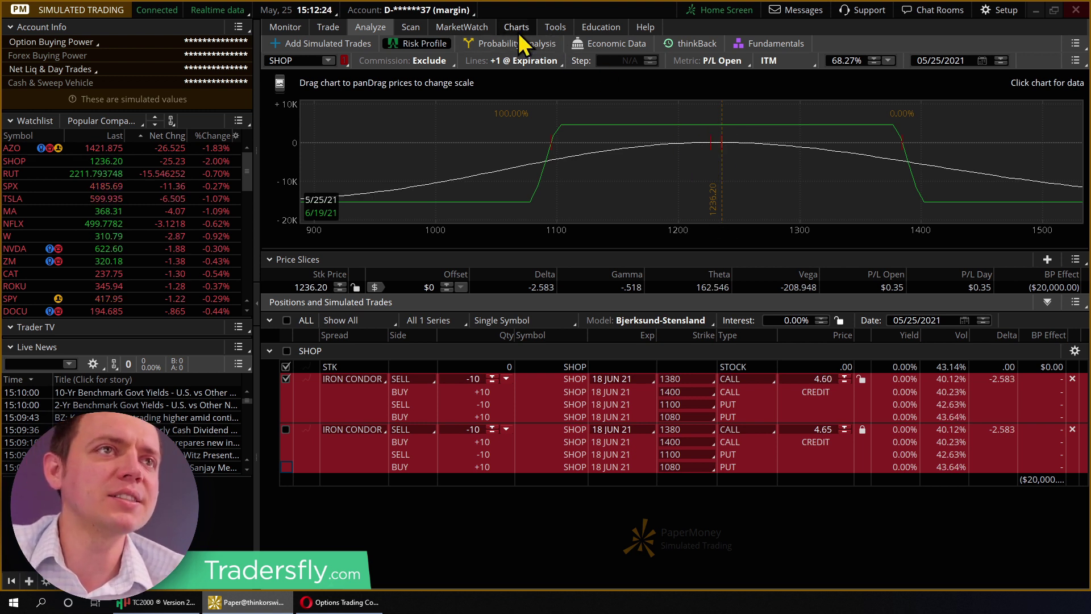
Step: Load the SHOP daily chart in TC2000 in place of AMZN
{"action": "left_click", "coordinate": [190, 604]}
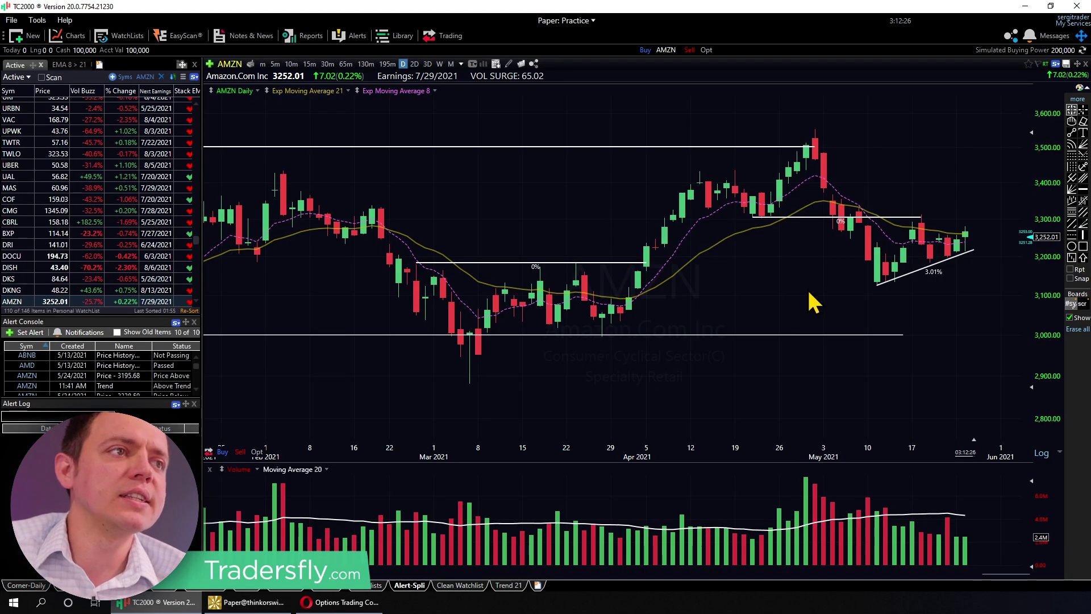
{"action": "type", "text": "SHOP"}
{"action": "key", "text": "Return"}
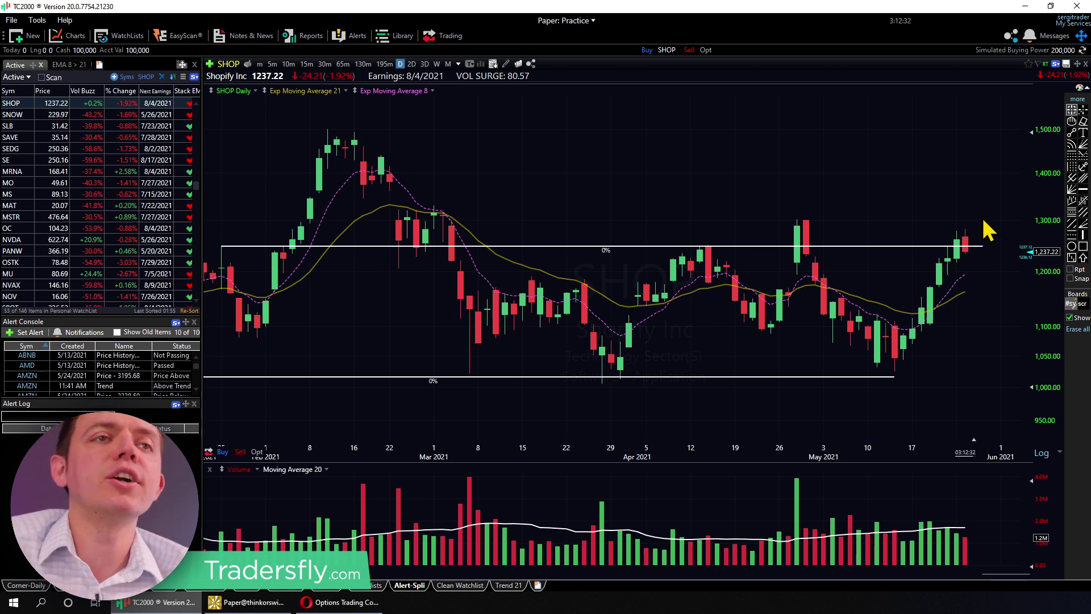
Step: Back in thinkorswim, make the risk graph taller and analyze the second iron condor instead of the first
{"action": "left_click", "coordinate": [1026, 7]}
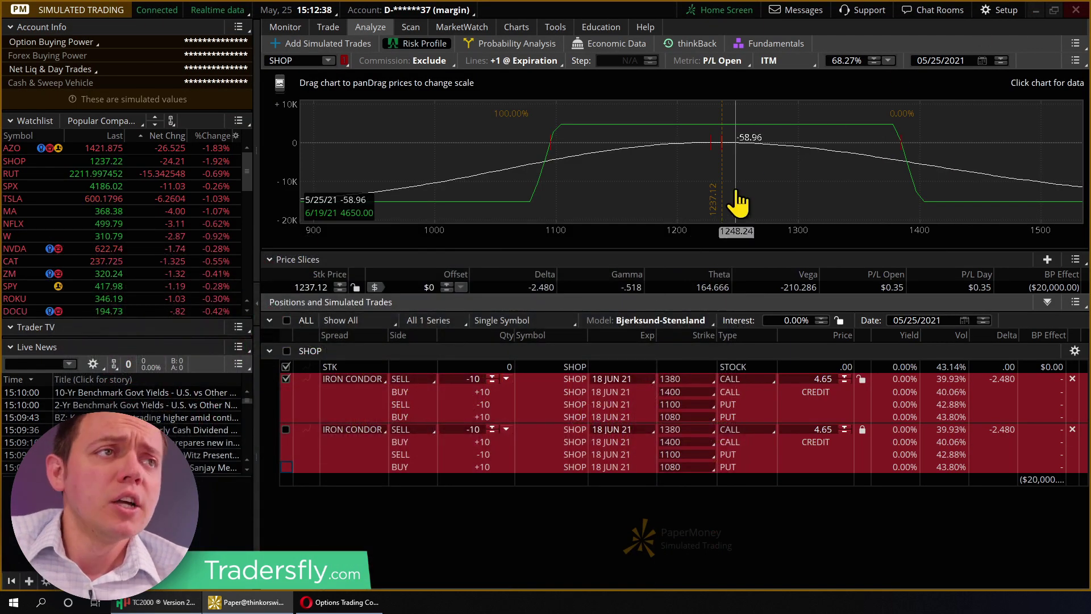
{"action": "left_click_drag", "start_coordinate": [696, 252], "coordinate": [698, 272]}
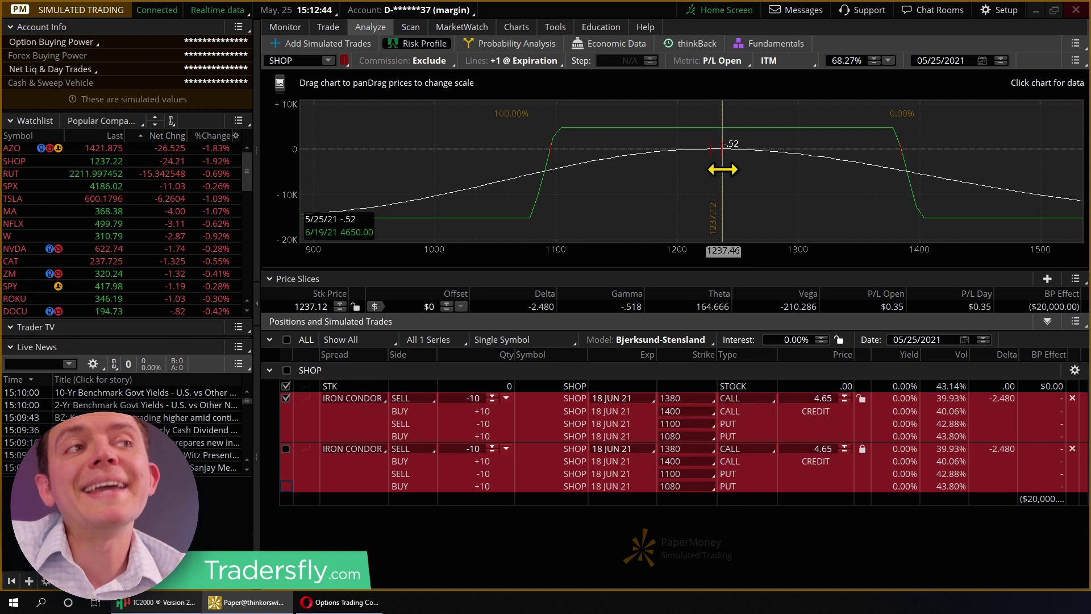
{"action": "left_click", "coordinate": [286, 398]}
{"action": "left_click", "coordinate": [286, 448]}
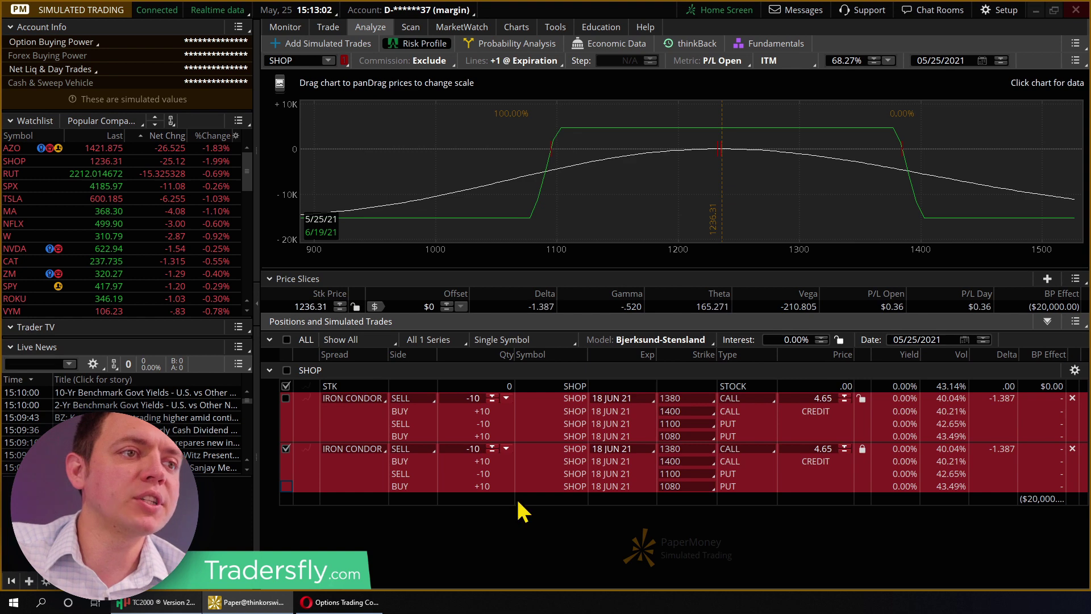
Step: Step the second condor's long put down through 1075, 1070, 1060 to 1050, unlocking its price to 7.10
{"action": "left_click", "coordinate": [677, 486]}
{"action": "left_click", "coordinate": [681, 427]}
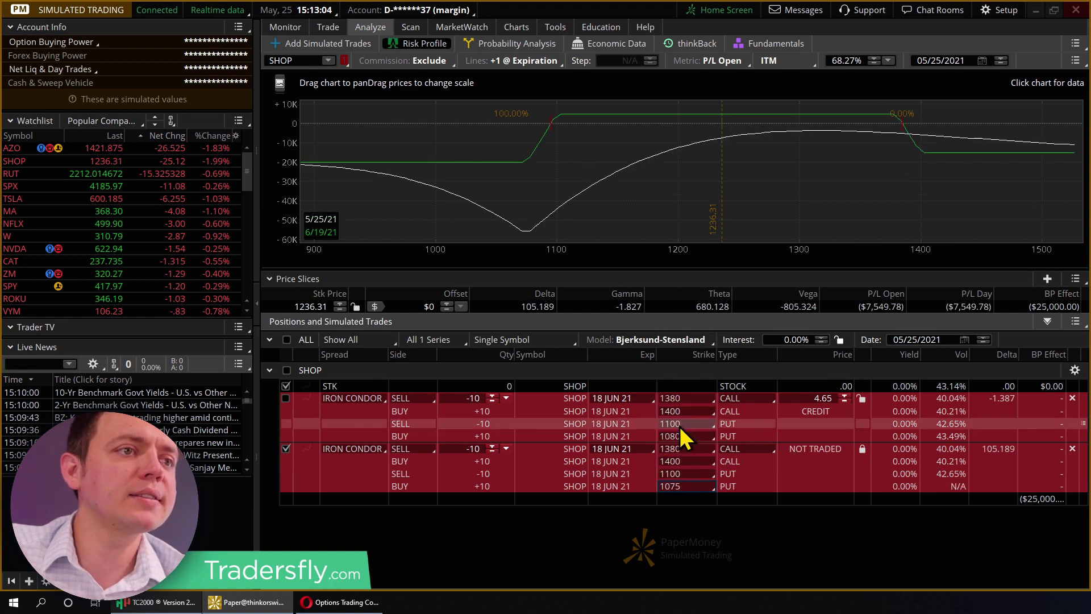
{"action": "left_click", "coordinate": [683, 490]}
{"action": "left_click", "coordinate": [683, 427]}
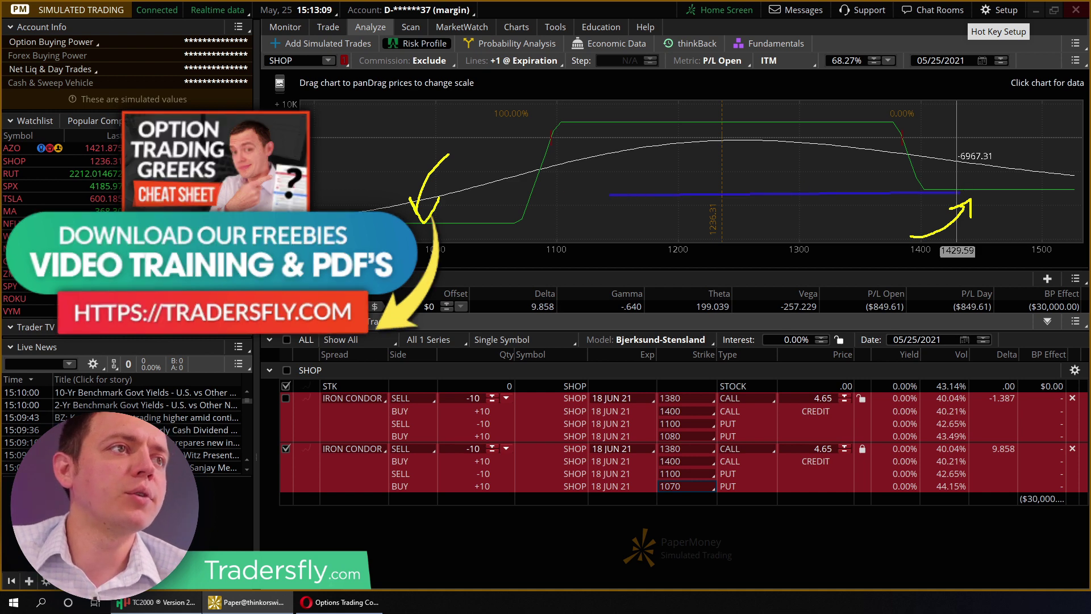
{"action": "left_click_drag", "start_coordinate": [632, 194], "coordinate": [472, 192]}
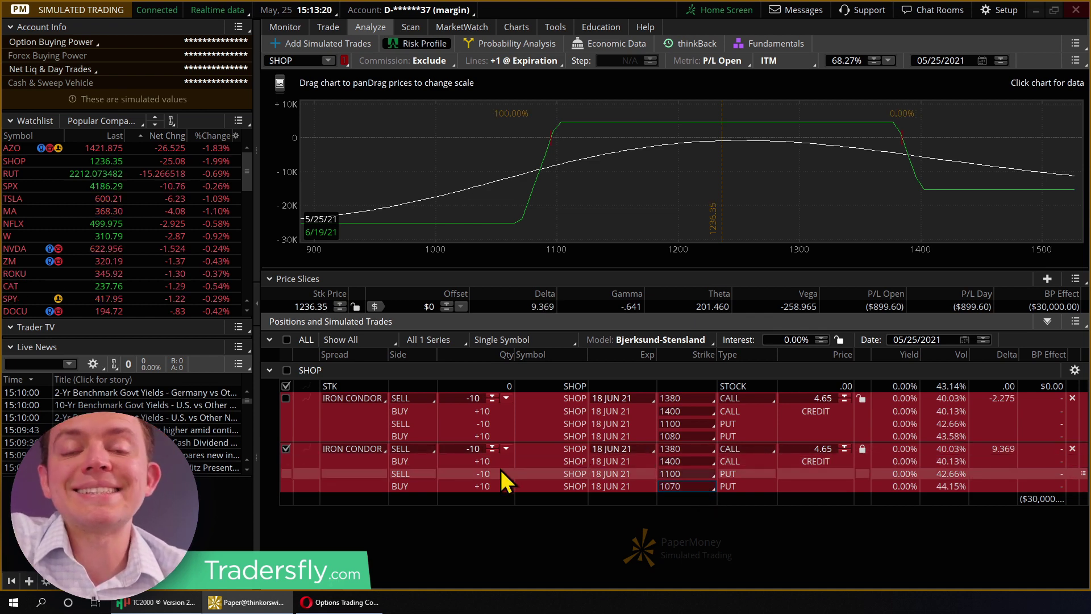
{"action": "left_click", "coordinate": [684, 487]}
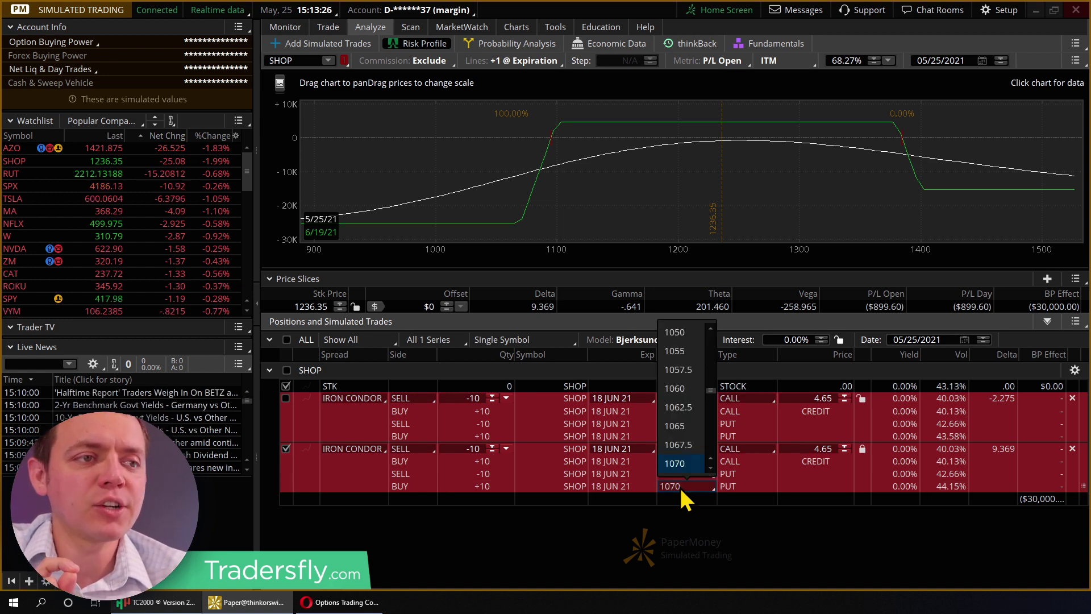
{"action": "left_click", "coordinate": [689, 392]}
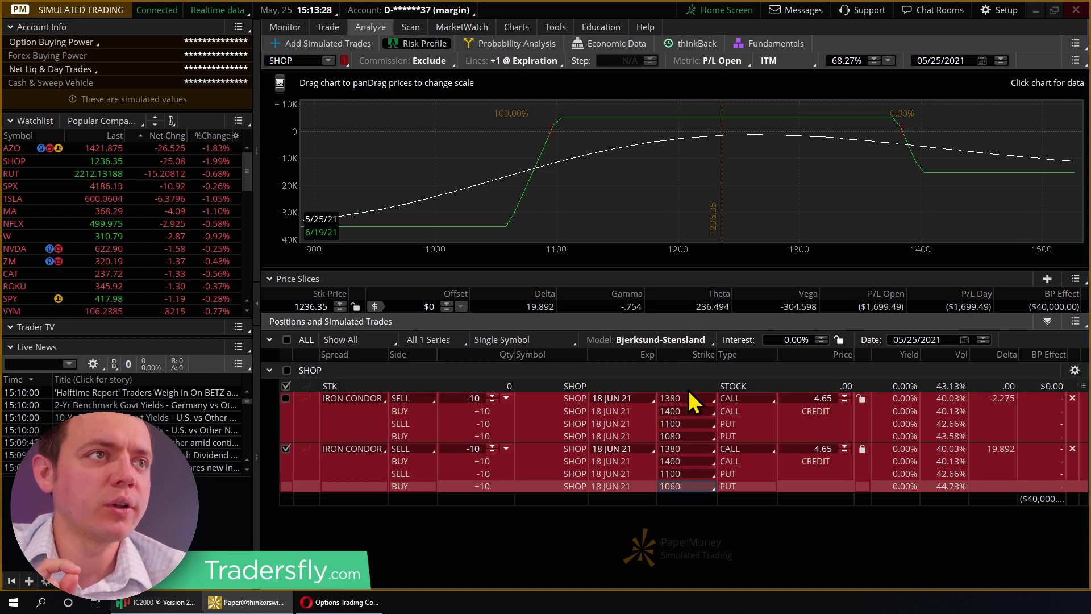
{"action": "left_click", "coordinate": [683, 487]}
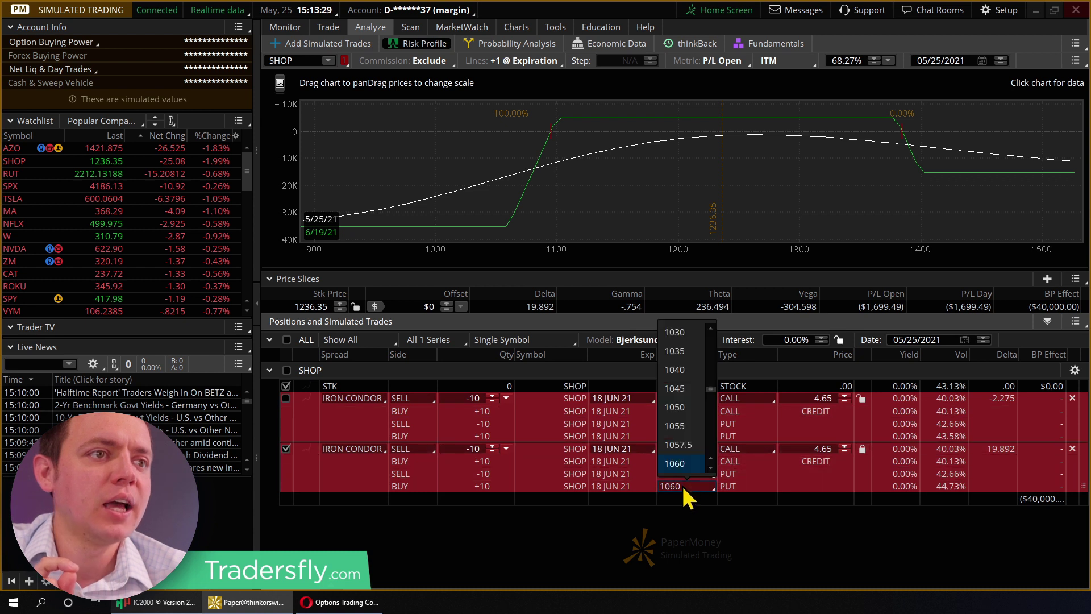
{"action": "left_click", "coordinate": [680, 408]}
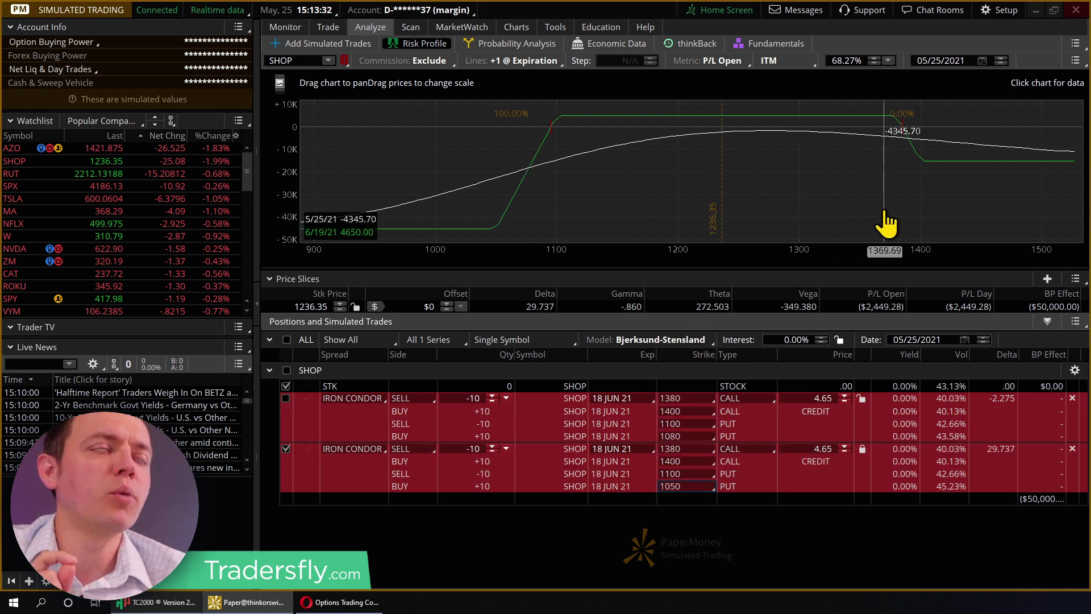
{"action": "left_click", "coordinate": [862, 448]}
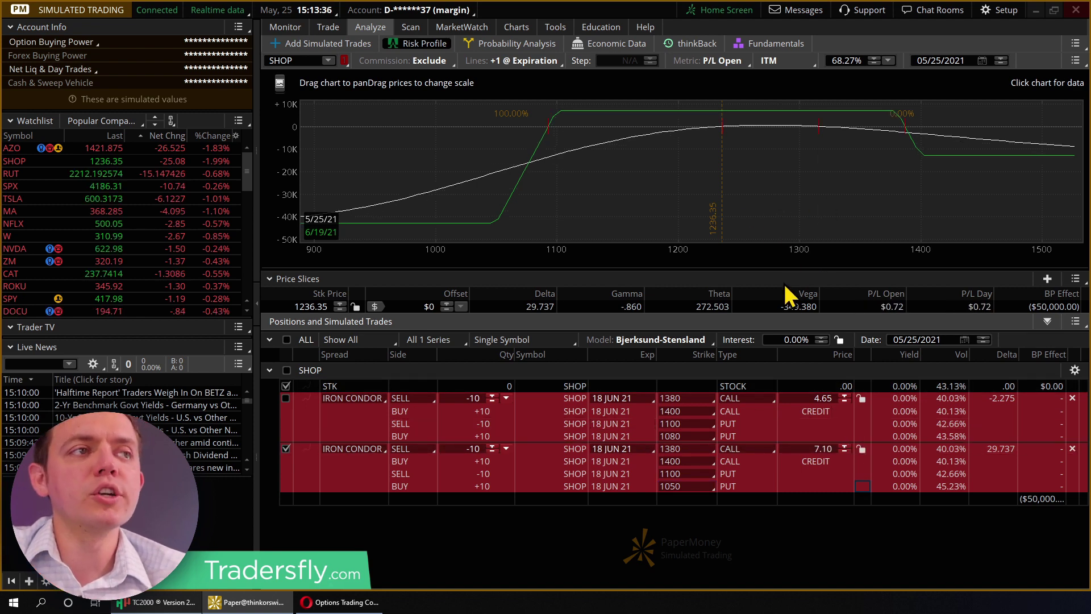
Step: Duplicate the first iron condor as a third analyzed trade and convert it to a CUSTOM spread
{"action": "right_click", "coordinate": [541, 424]}
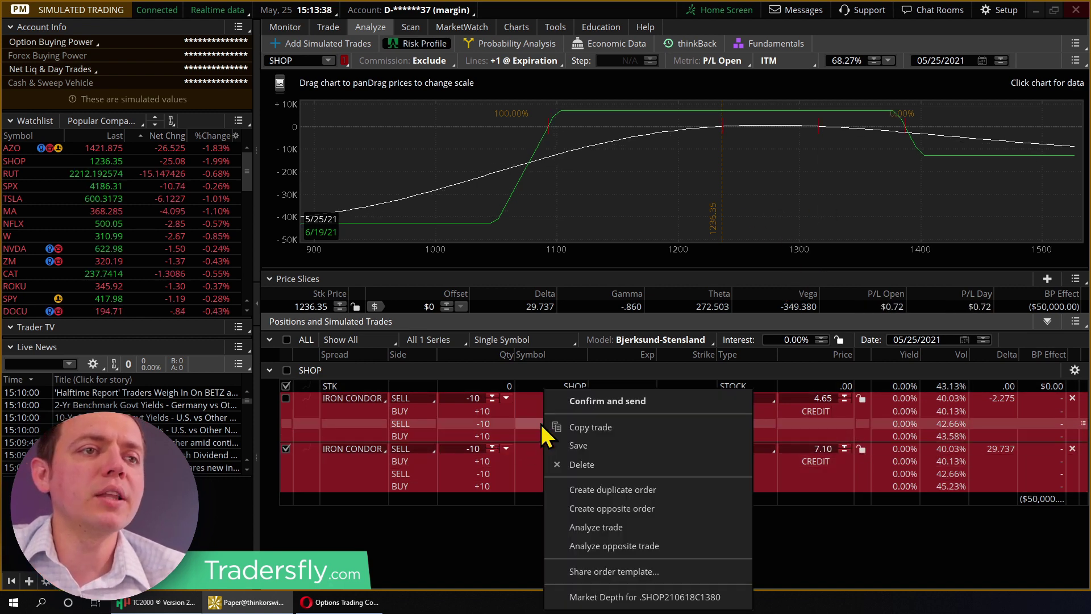
{"action": "left_click", "coordinate": [576, 528]}
{"action": "left_click", "coordinate": [288, 449]}
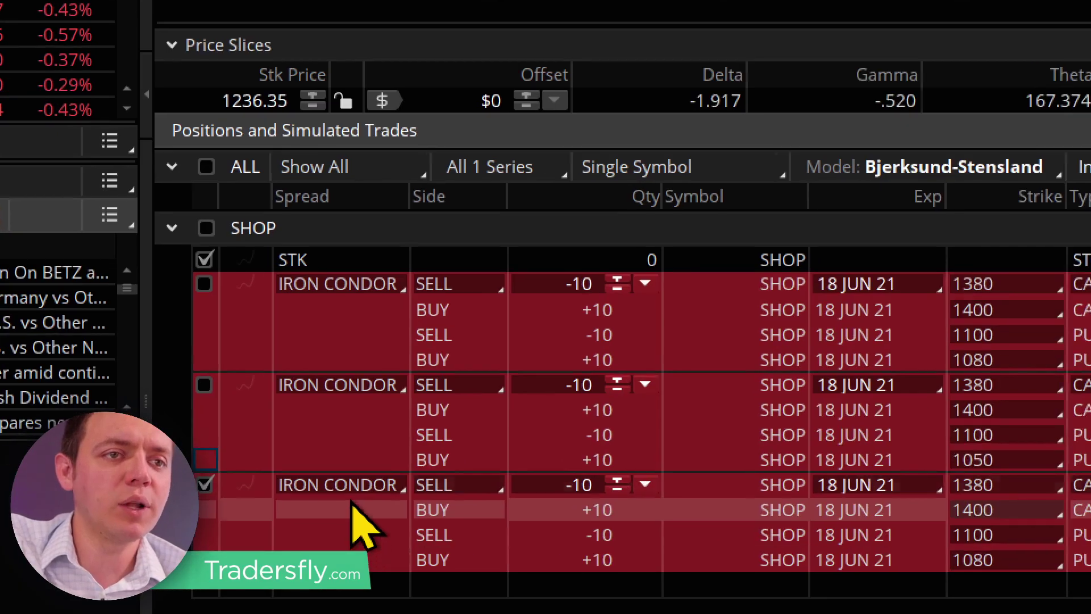
{"action": "left_click", "coordinate": [355, 490]}
{"action": "left_click", "coordinate": [340, 564]}
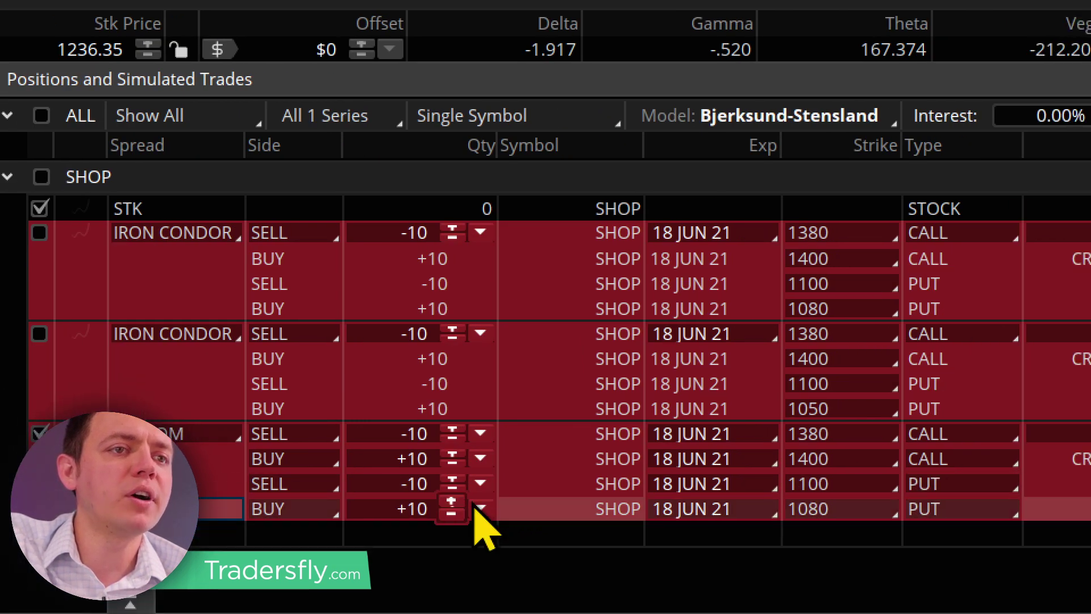
Step: Raise the custom spread's 1100 short and 1080 long puts to 20 contracts each, unlocking its price
{"action": "left_click", "coordinate": [452, 489]}
{"action": "left_click", "coordinate": [452, 489]}
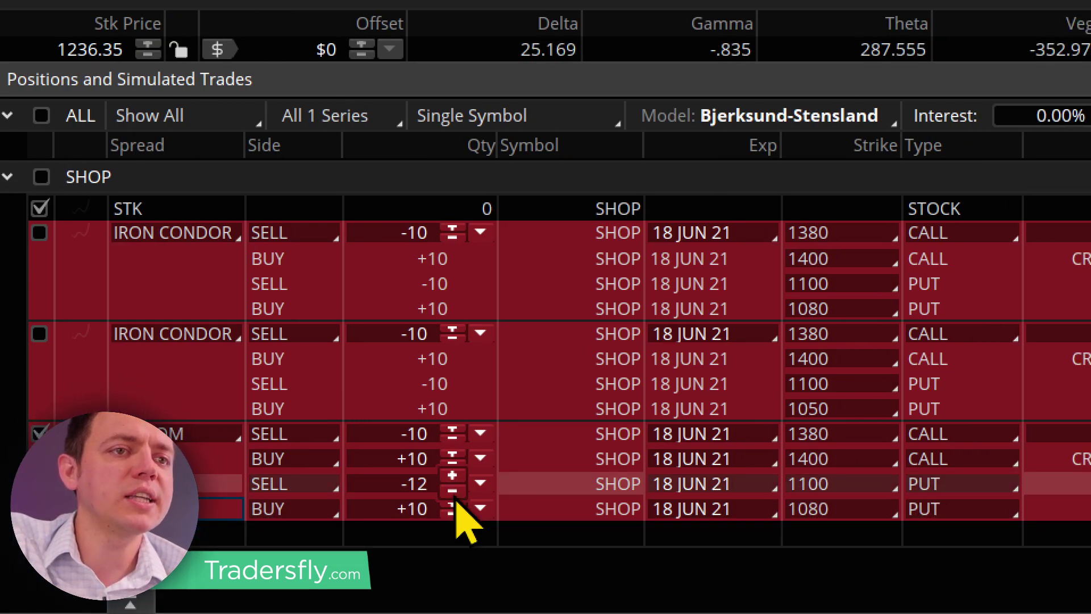
{"action": "left_click", "coordinate": [452, 501]}
{"action": "left_click", "coordinate": [452, 500]}
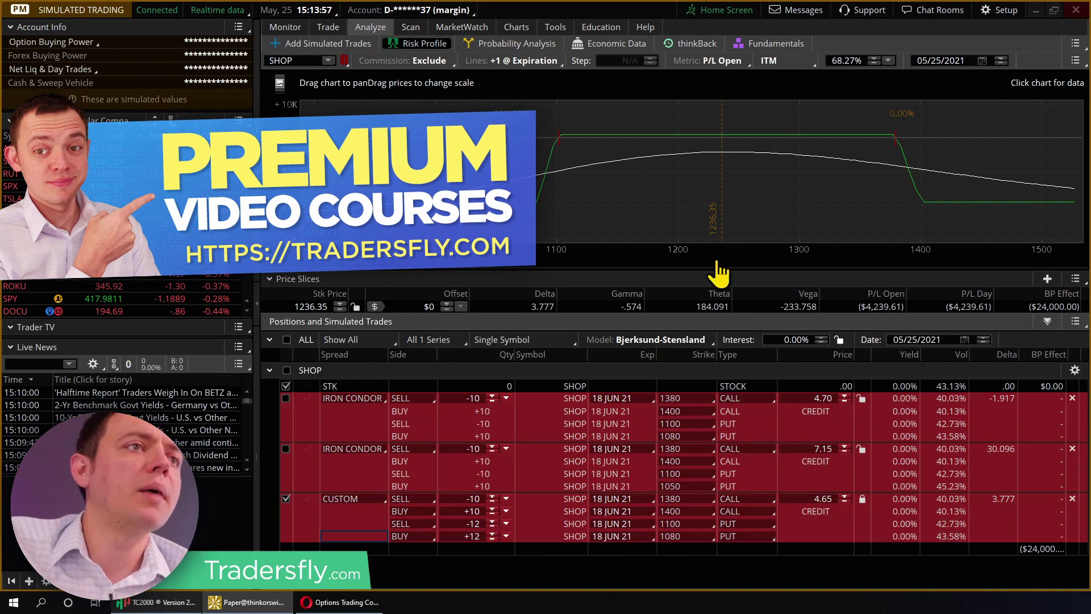
{"action": "left_click", "coordinate": [862, 499]}
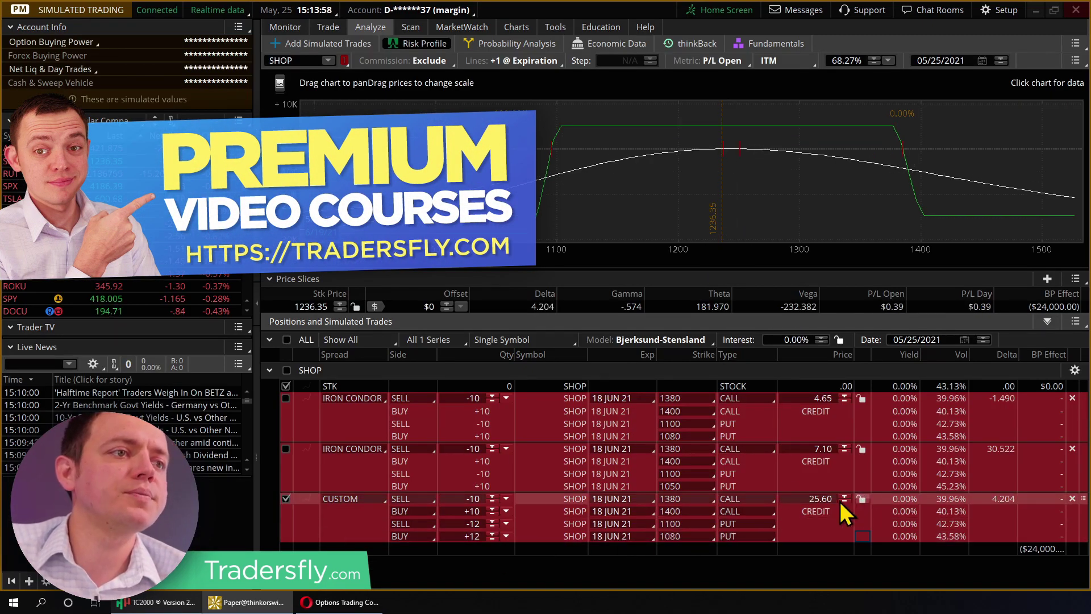
{"action": "left_click", "coordinate": [492, 528]}
{"action": "left_click", "coordinate": [492, 527]}
{"action": "left_click", "coordinate": [493, 527]}
{"action": "left_click", "coordinate": [492, 527]}
{"action": "left_click", "coordinate": [492, 527]}
{"action": "left_click", "coordinate": [492, 528]}
{"action": "left_click", "coordinate": [492, 527]}
{"action": "left_click", "coordinate": [492, 528]}
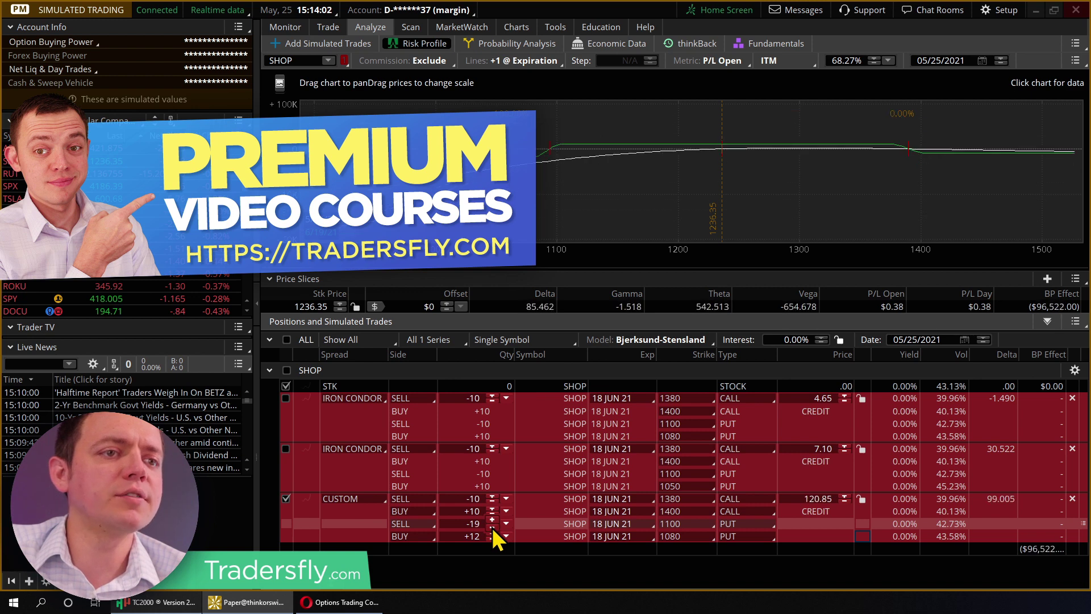
{"action": "left_click", "coordinate": [492, 532]}
{"action": "left_click", "coordinate": [492, 532]}
{"action": "left_click", "coordinate": [492, 532]}
{"action": "left_click", "coordinate": [492, 532]}
{"action": "left_click", "coordinate": [493, 533]}
{"action": "left_click", "coordinate": [492, 532]}
{"action": "left_click", "coordinate": [492, 533]}
{"action": "left_click", "coordinate": [492, 533]}
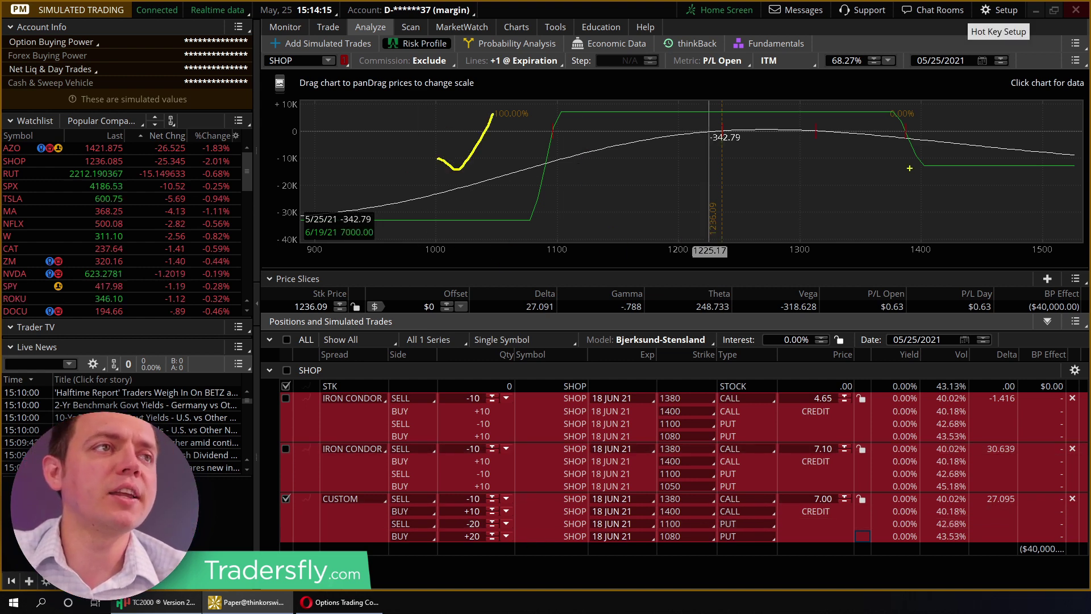
Step: Lower the CUSTOM trade's long put strike from 1080 to 1070
{"action": "right_click", "coordinate": [525, 480]}
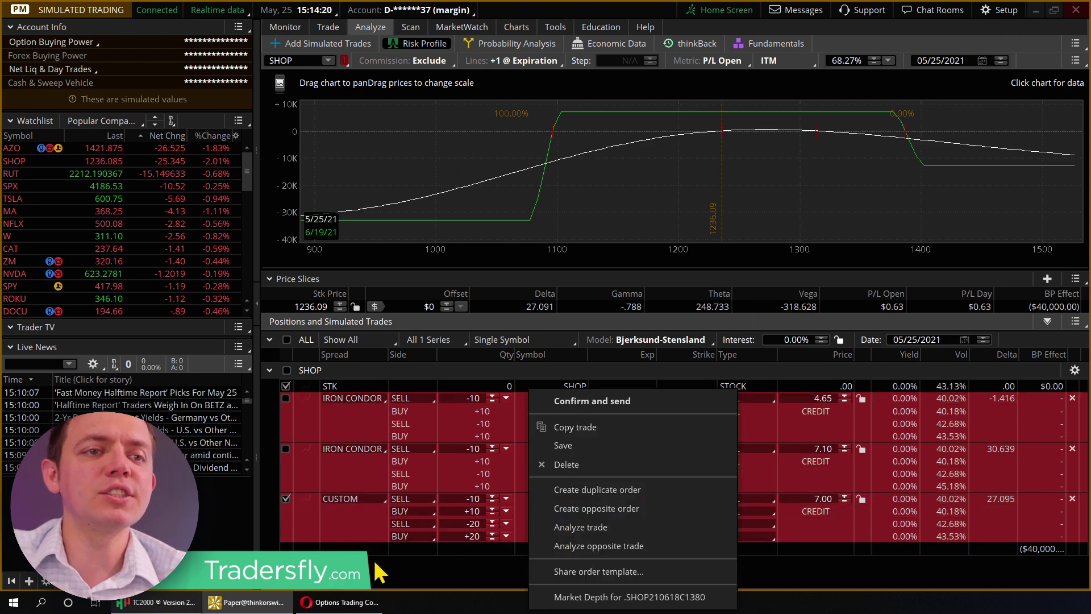
{"action": "left_click", "coordinate": [358, 534]}
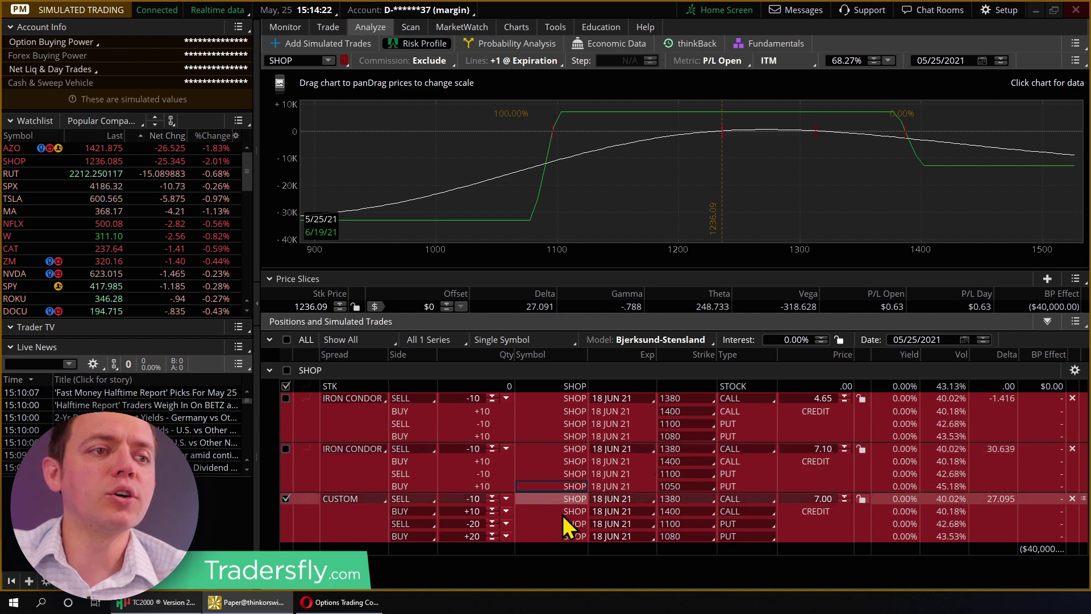
{"action": "left_click", "coordinate": [682, 542]}
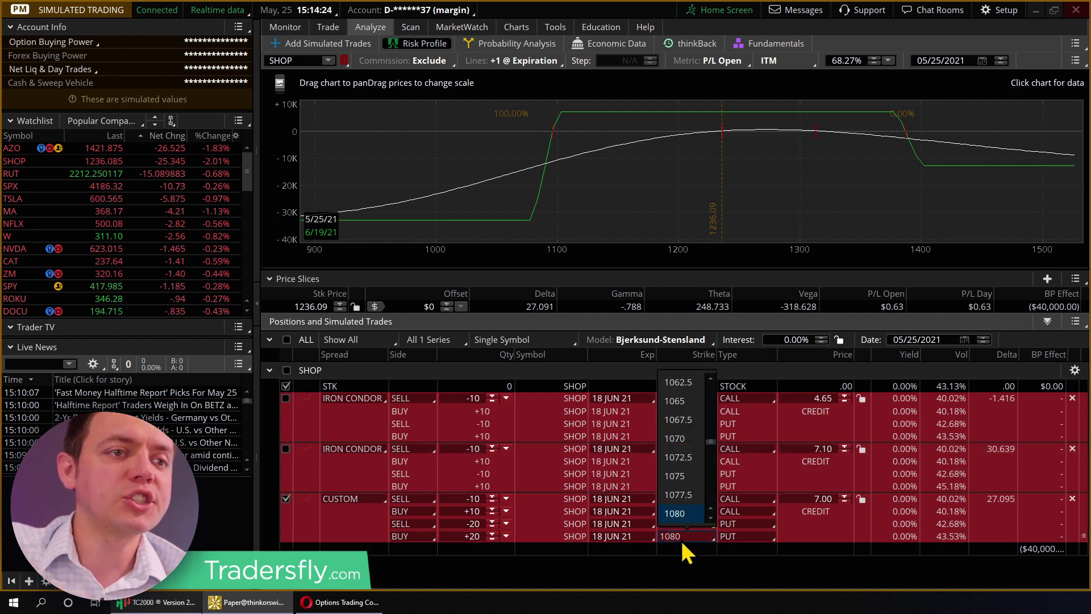
{"action": "left_click", "coordinate": [679, 438]}
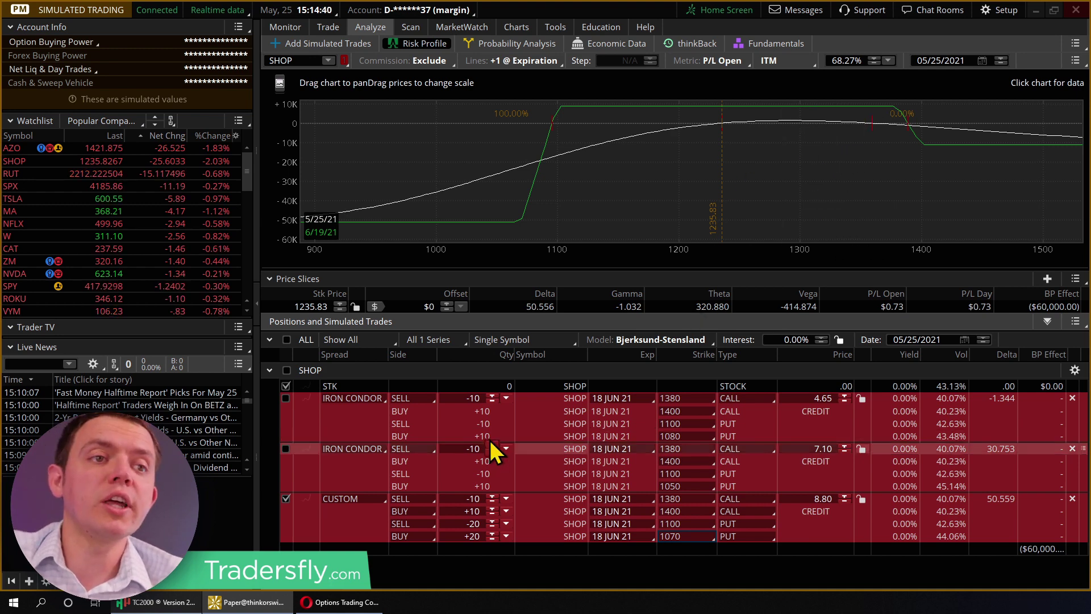
Step: Copy the first iron condor as a fourth trade, exclude CUSTOM from analysis, and unlock its price
{"action": "right_click", "coordinate": [530, 424]}
{"action": "left_click", "coordinate": [563, 529]}
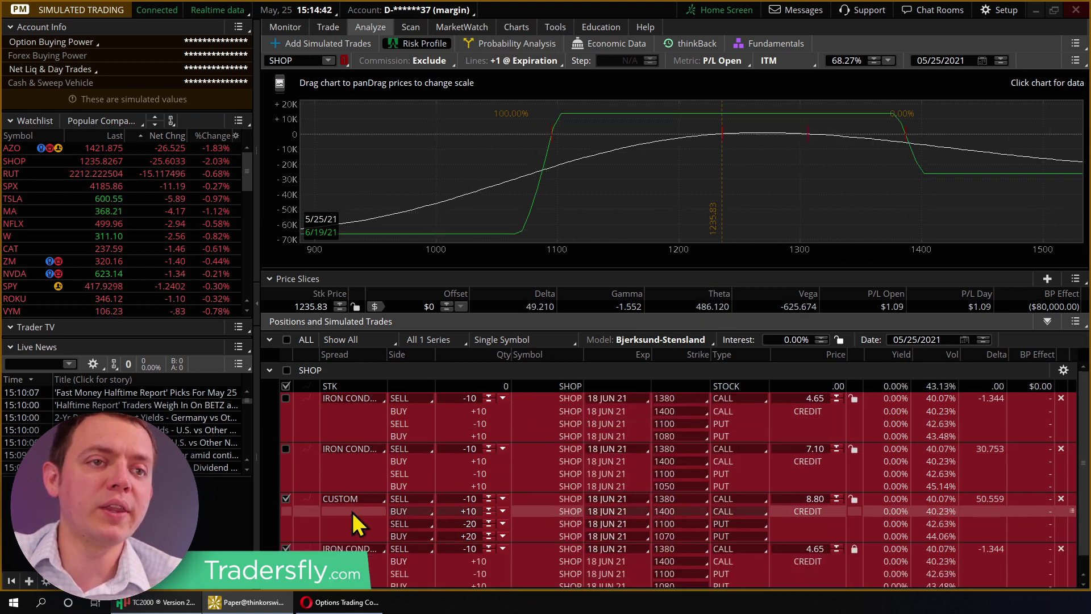
{"action": "left_click", "coordinate": [286, 498]}
{"action": "scroll", "coordinate": [431, 572], "scroll_direction": "down", "scroll_amount": 1}
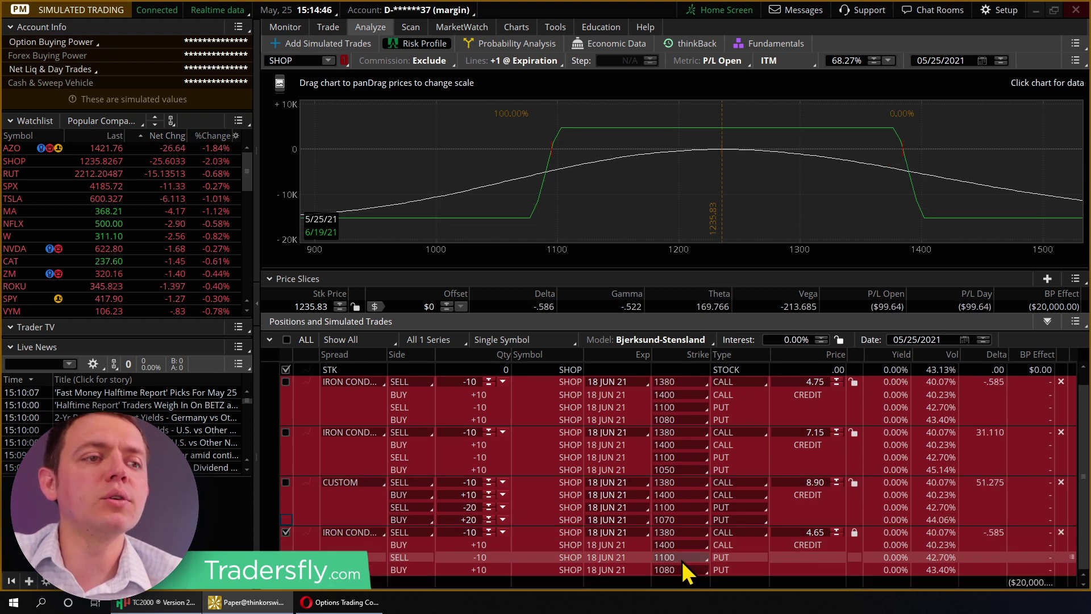
{"action": "left_click", "coordinate": [854, 533]}
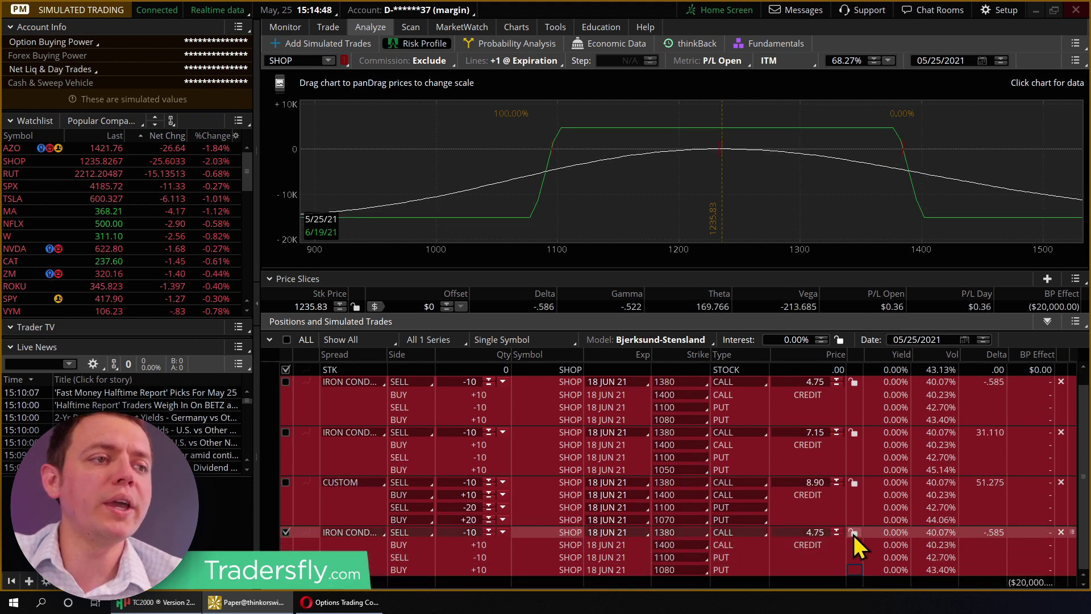
Step: Open the fourth condor's short put strike list, leaving it at 1100 for now
{"action": "left_click", "coordinate": [680, 558]}
{"action": "left_click", "coordinate": [686, 524]}
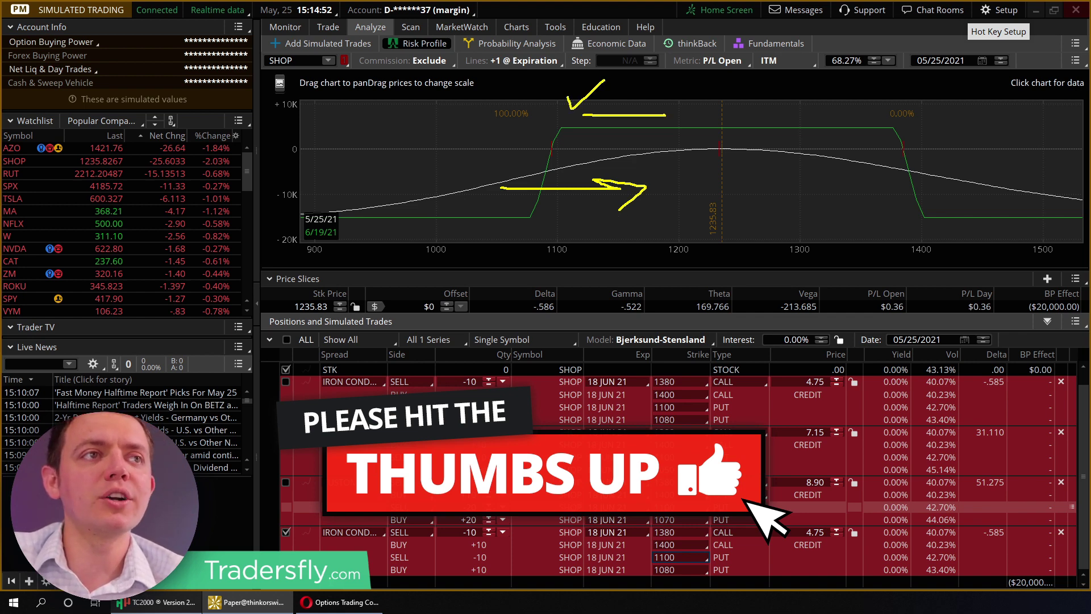
{"action": "left_click_drag", "start_coordinate": [657, 97], "coordinate": [669, 125]}
{"action": "key", "text": "Escape"}
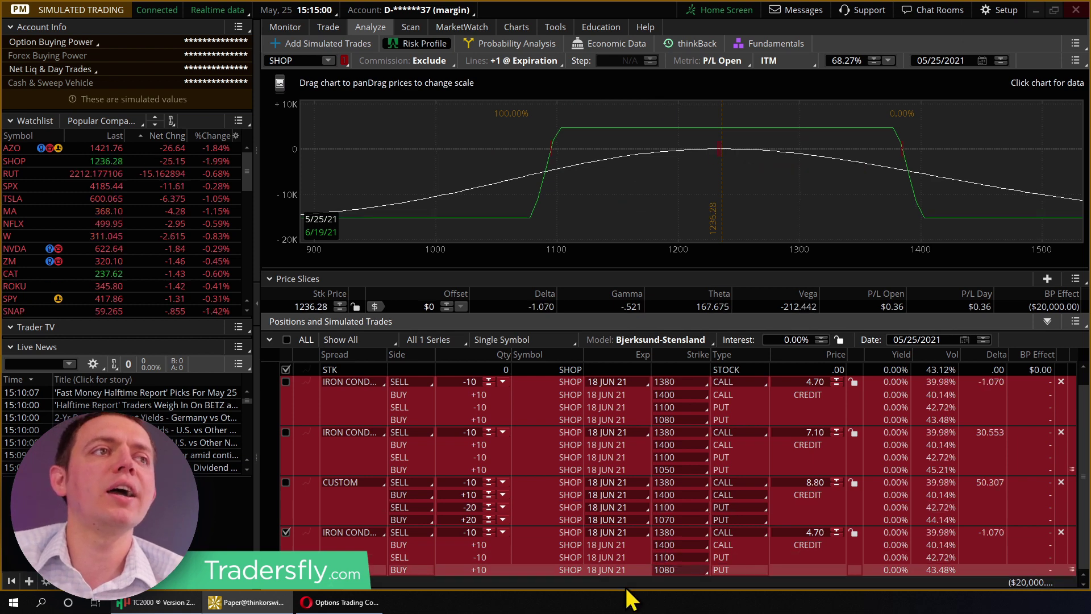
{"action": "left_click", "coordinate": [688, 561]}
{"action": "scroll", "coordinate": [674, 530], "scroll_direction": "down", "scroll_amount": 3}
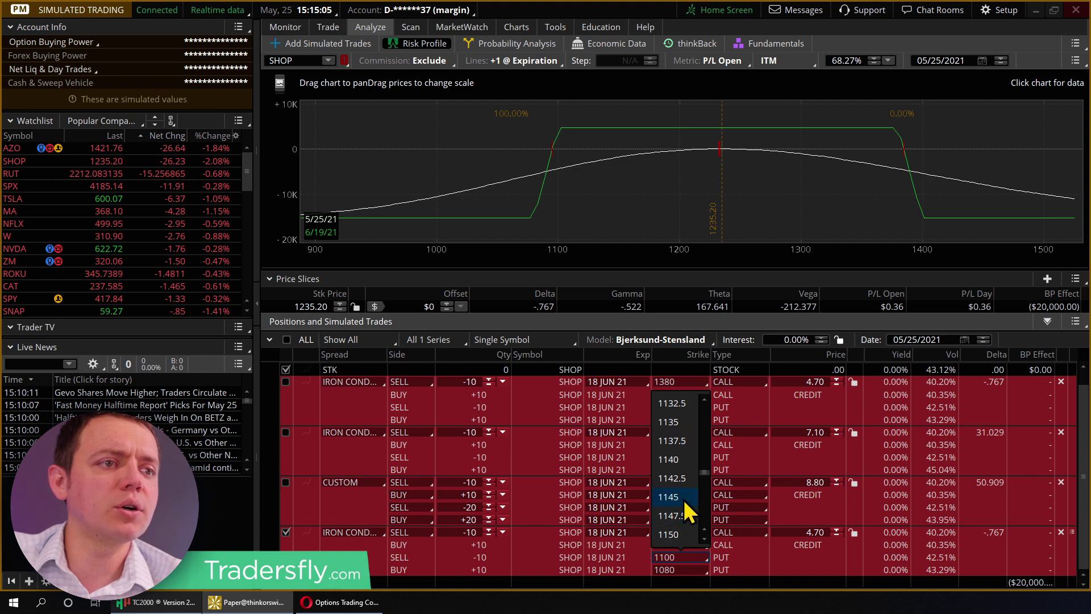
Step: Raise the fourth condor's put spread to a 1140 short put and 1120 long put
{"action": "left_click", "coordinate": [682, 461]}
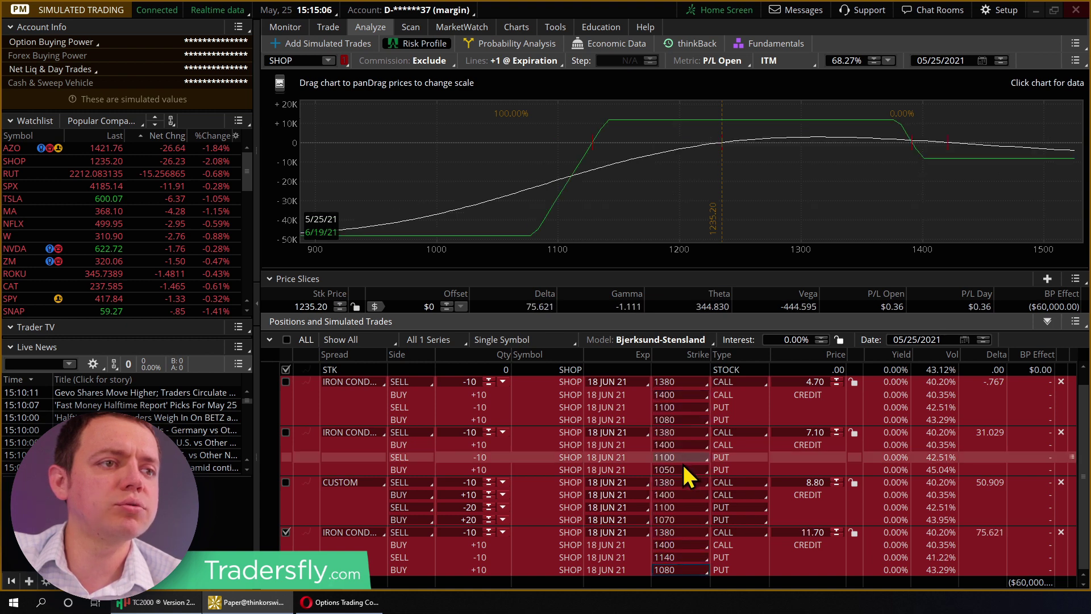
{"action": "left_click", "coordinate": [675, 571]}
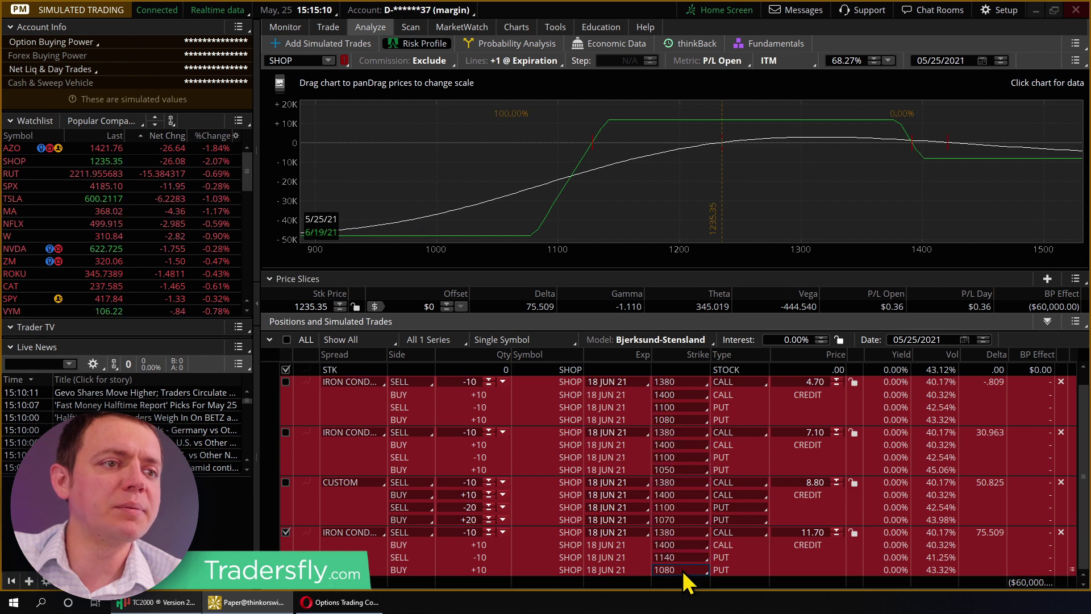
{"action": "scroll", "coordinate": [682, 540], "scroll_direction": "up", "scroll_amount": 1}
{"action": "scroll", "coordinate": [682, 542], "scroll_direction": "down", "scroll_amount": 4}
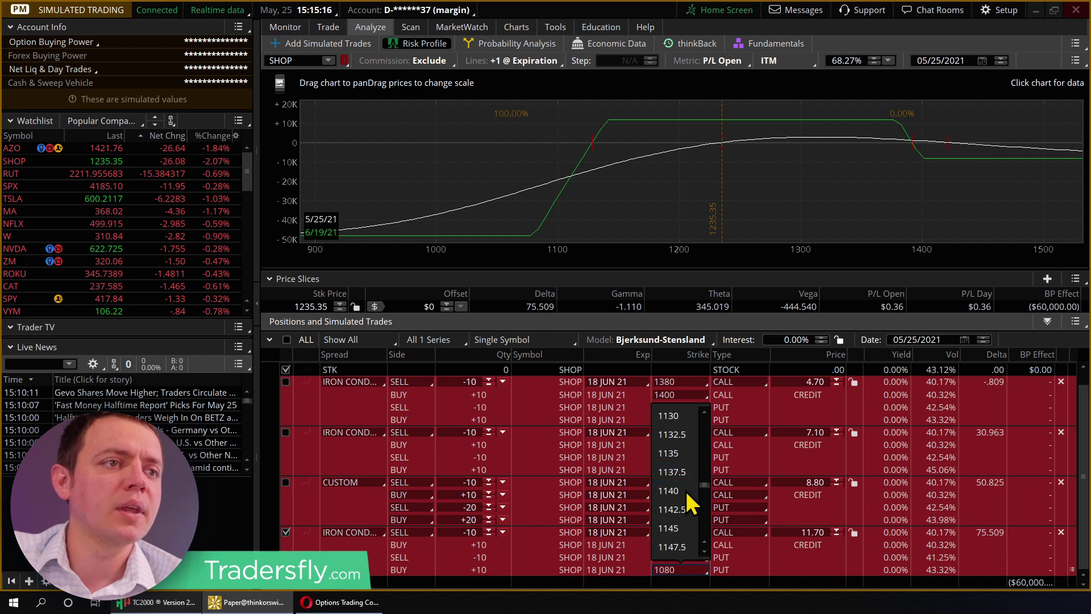
{"action": "left_click", "coordinate": [681, 417]}
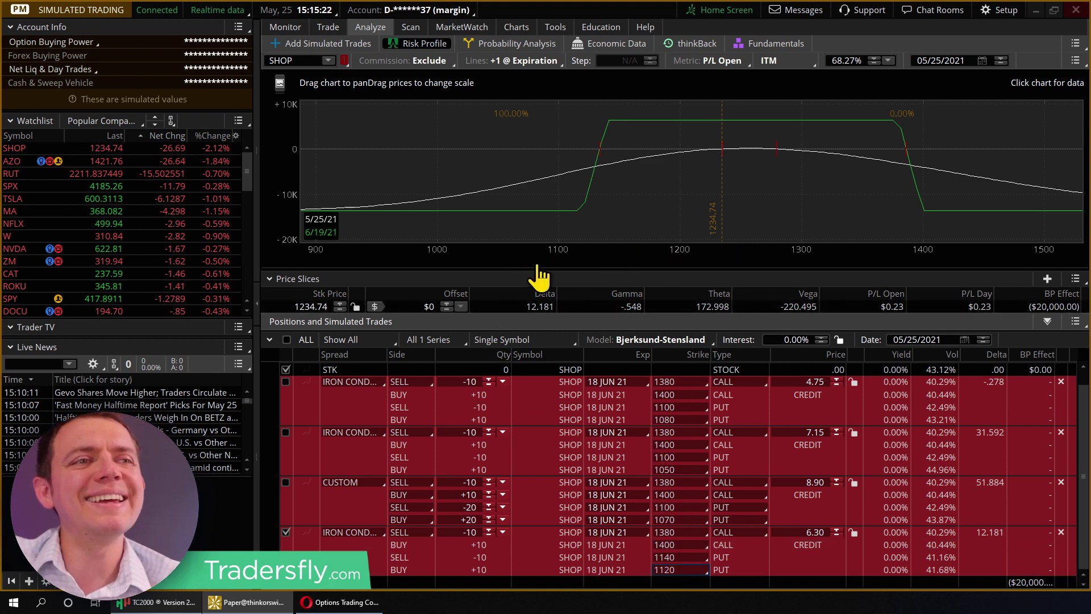
Step: Raise the puts further to 1200 short and 1180 long, bringing the credit to 9.85
{"action": "left_click", "coordinate": [668, 558]}
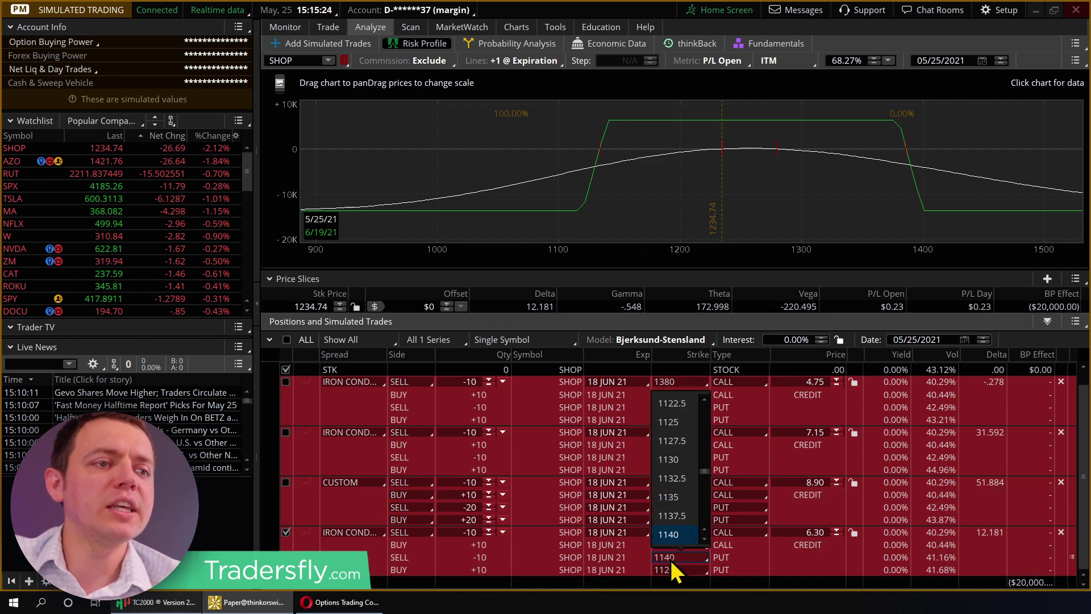
{"action": "scroll", "coordinate": [684, 527], "scroll_direction": "down", "scroll_amount": 5}
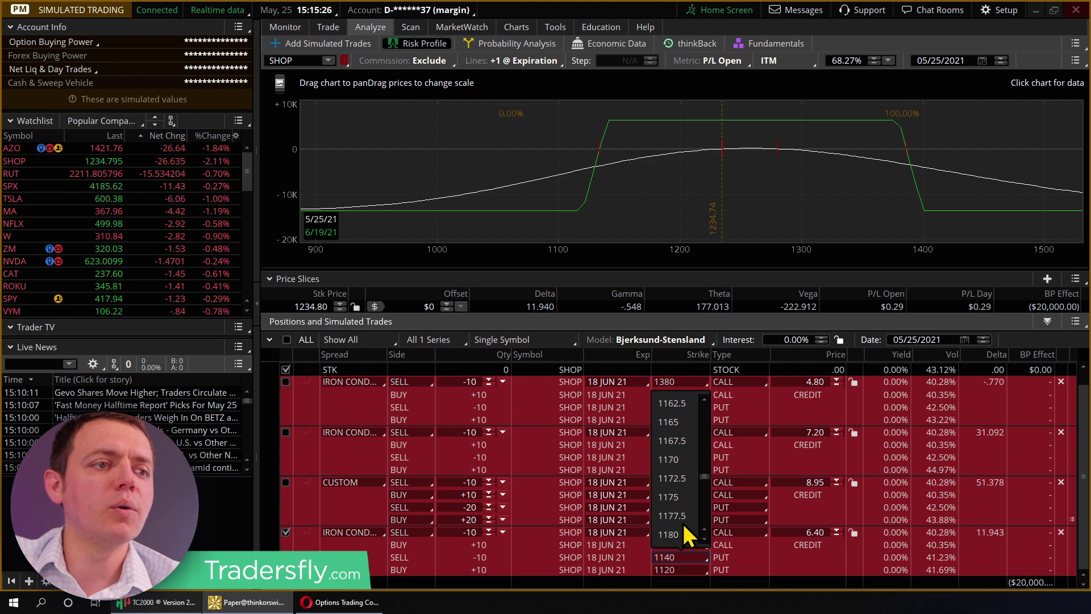
{"action": "scroll", "coordinate": [683, 525], "scroll_direction": "down", "scroll_amount": 1}
{"action": "left_click", "coordinate": [681, 477]}
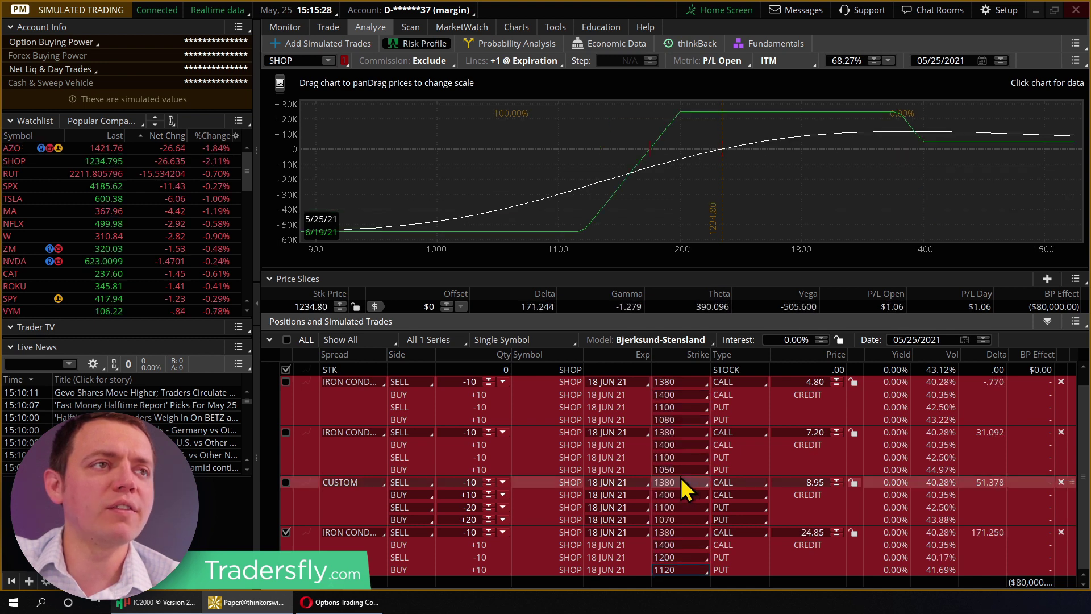
{"action": "left_click", "coordinate": [682, 570]}
{"action": "scroll", "coordinate": [681, 538], "scroll_direction": "down", "scroll_amount": 2}
{"action": "left_click", "coordinate": [681, 545]}
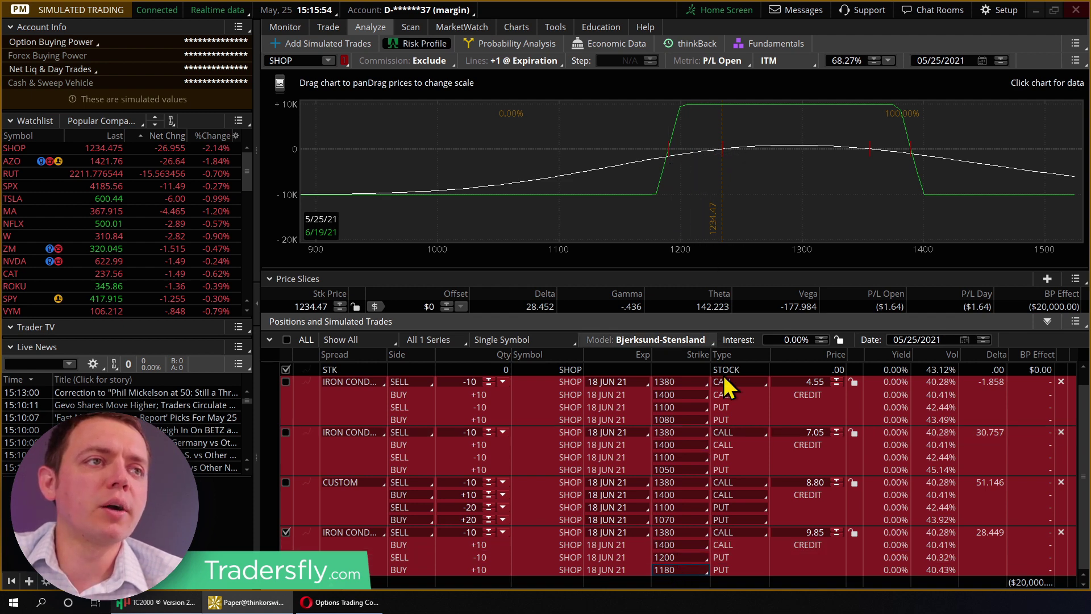
Step: Set the fourth condor's long call to 1450 and short call to 1430, leaving an 8.50 credit
{"action": "left_click", "coordinate": [674, 548]}
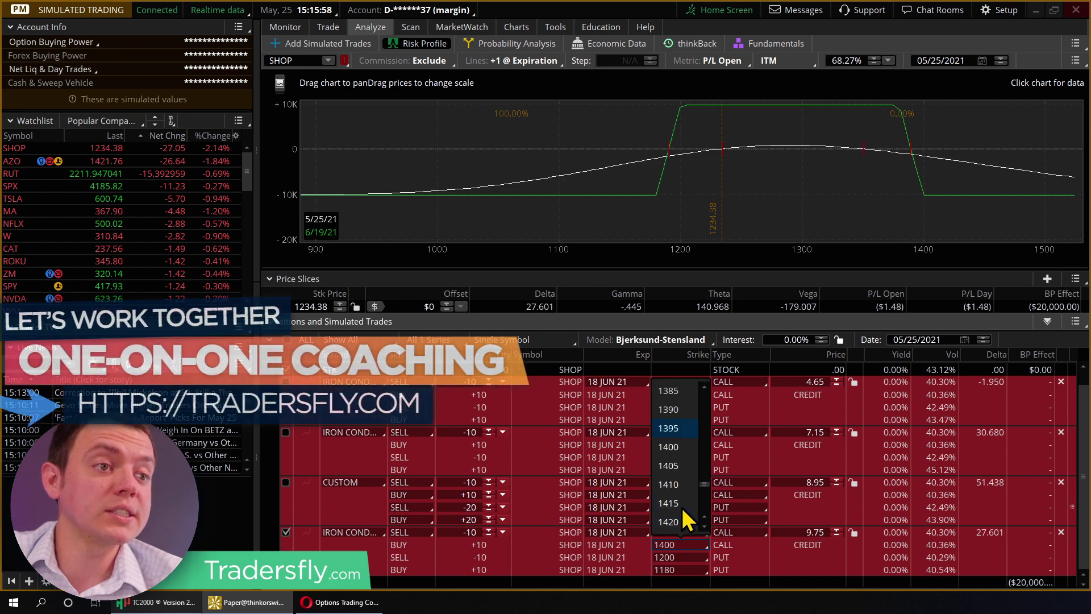
{"action": "left_click", "coordinate": [681, 485]}
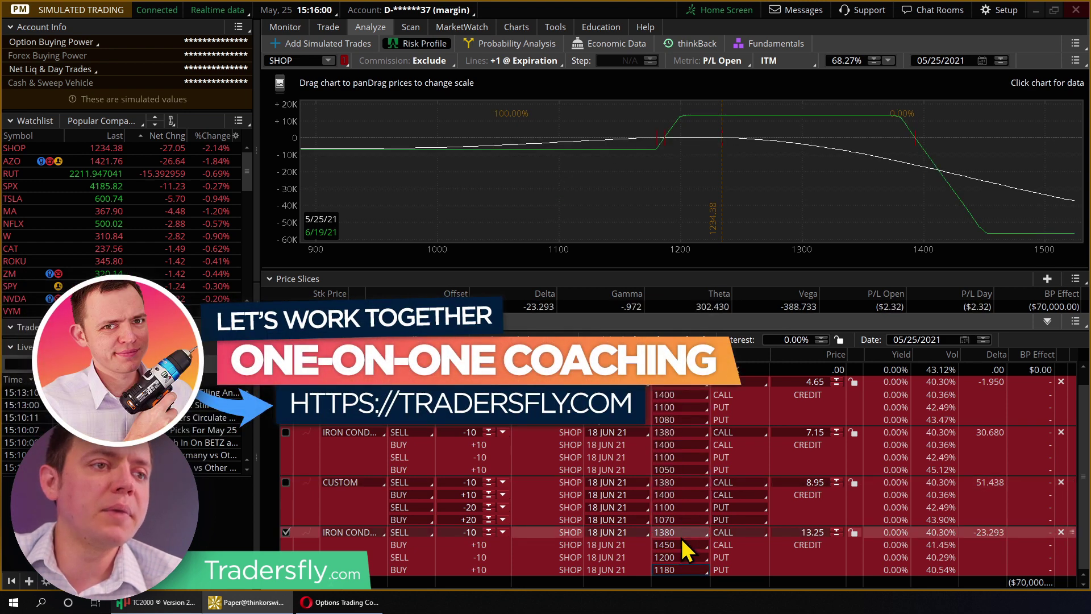
{"action": "left_click", "coordinate": [681, 534]}
{"action": "scroll", "coordinate": [696, 483], "scroll_direction": "down", "scroll_amount": 3}
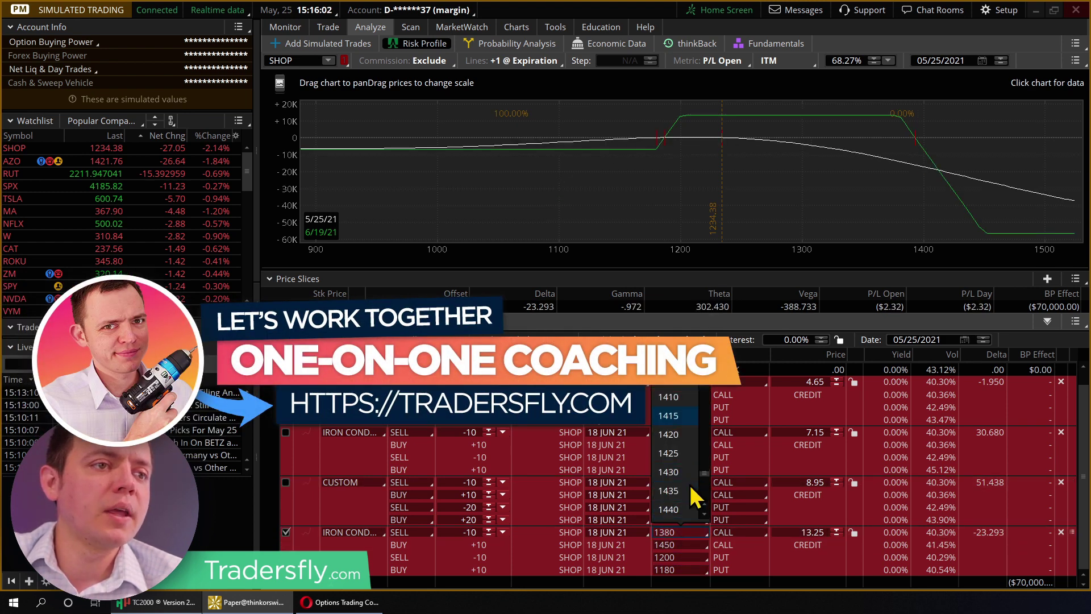
{"action": "left_click", "coordinate": [682, 473]}
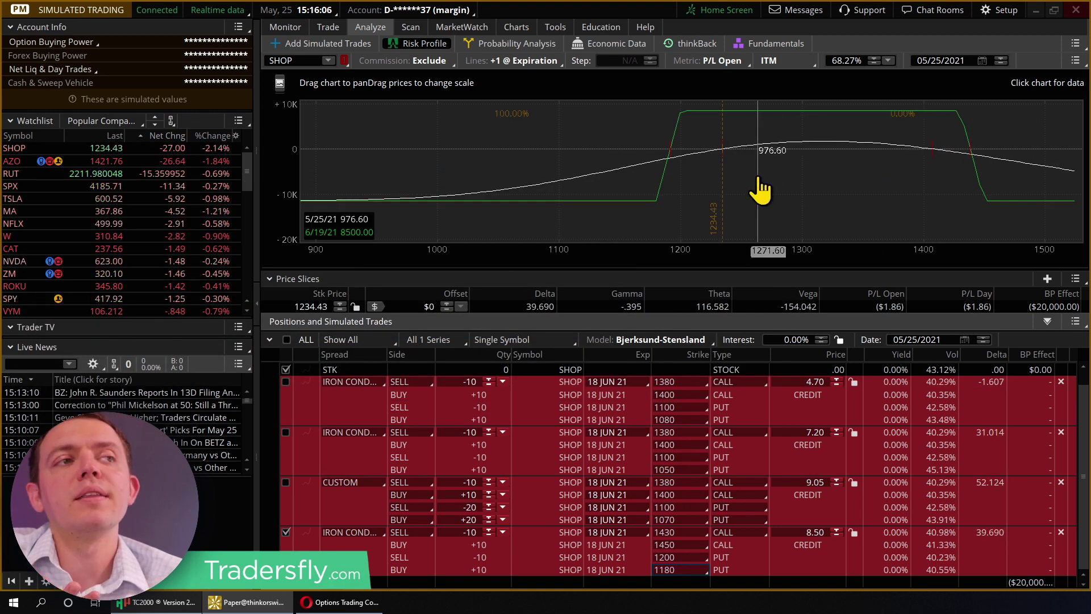
Step: Pan the risk profile across 1100–1700, then switch to the Tradersfly video courses page in Opera
{"action": "left_click_drag", "start_coordinate": [909, 225], "coordinate": [703, 216]}
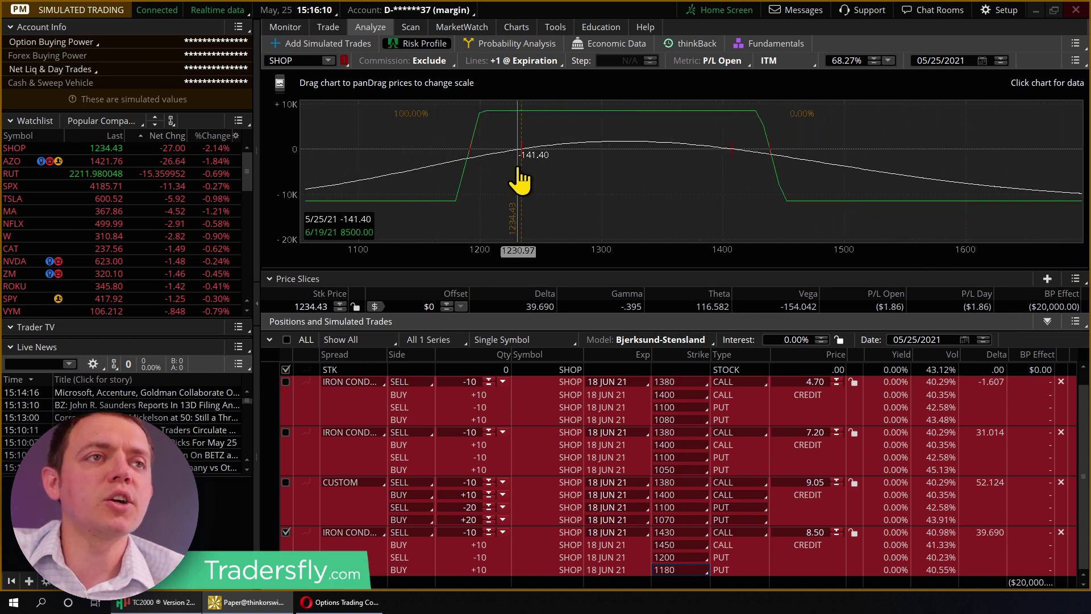
{"action": "mouse_move", "coordinate": [520, 169]}
{"action": "left_mouse_down"}
{"action": "mouse_move", "coordinate": [585, 145]}
{"action": "mouse_move", "coordinate": [714, 138]}
{"action": "left_mouse_up"}
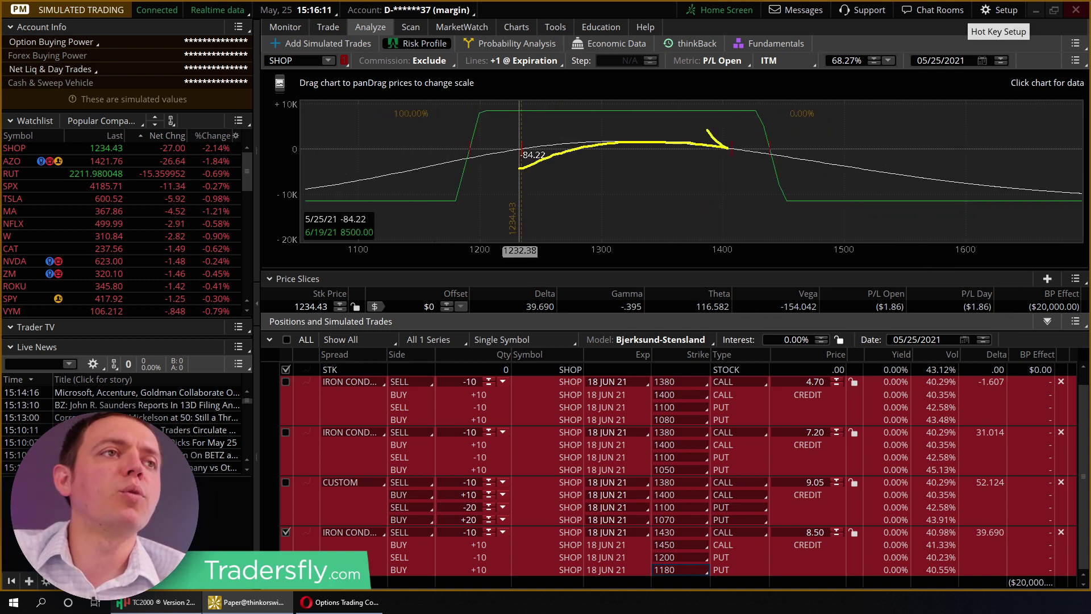
{"action": "key", "text": "Escape"}
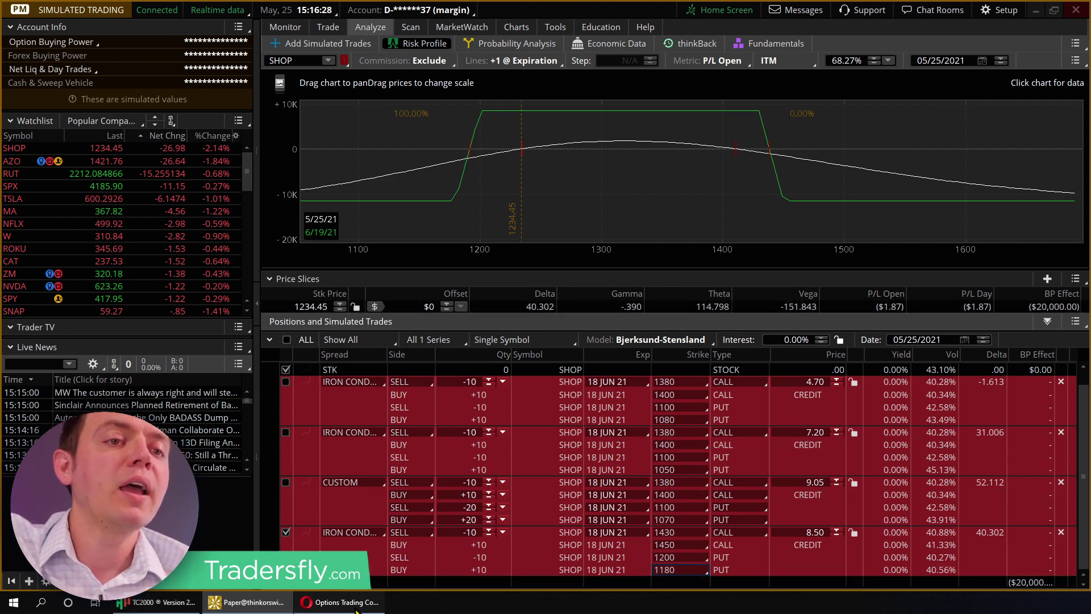
{"action": "left_click", "coordinate": [340, 602]}
{"action": "scroll", "coordinate": [271, 157], "scroll_direction": "up", "scroll_amount": 6}
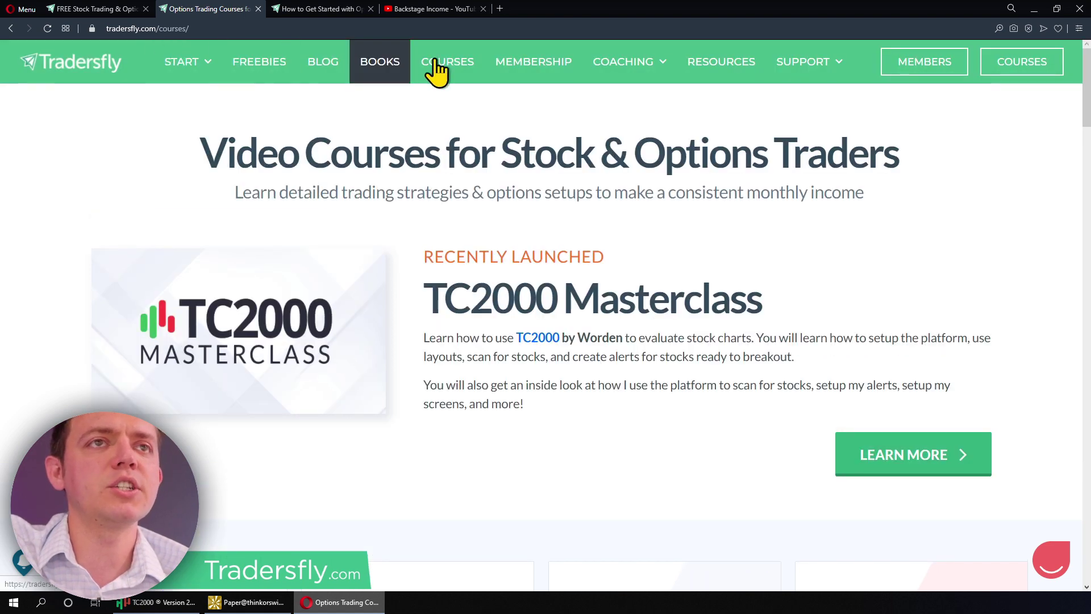
Step: Bring up tradersfly.com/freebies in Opera, showing the free options mini-course and coaching giveaway
{"action": "mouse_move", "coordinate": [635, 74]}
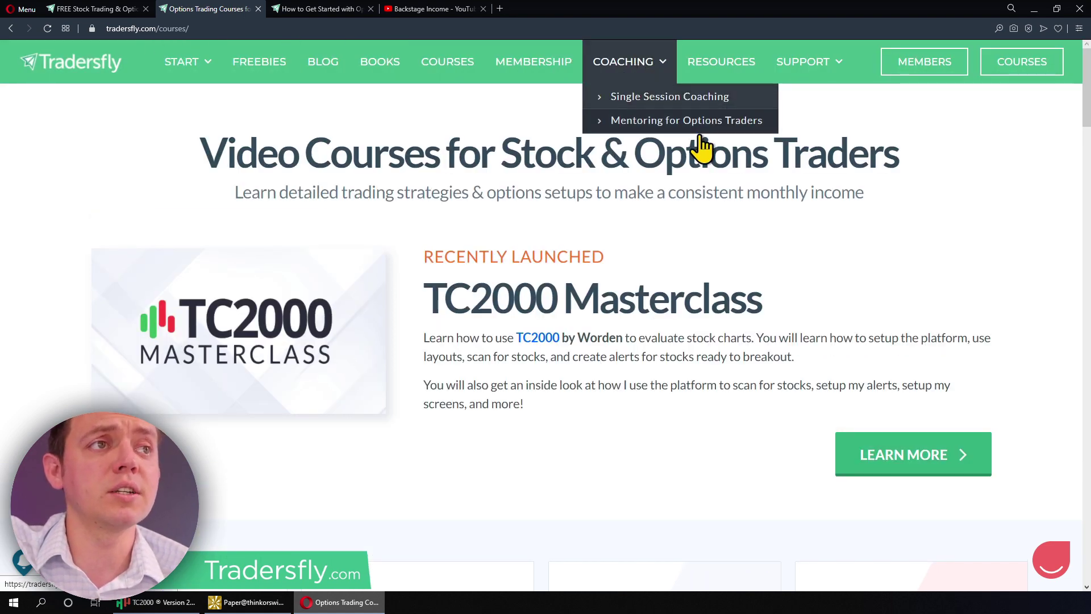
{"action": "left_click", "coordinate": [110, 13]}
{"action": "scroll", "coordinate": [191, 378], "scroll_direction": "down", "scroll_amount": 1}
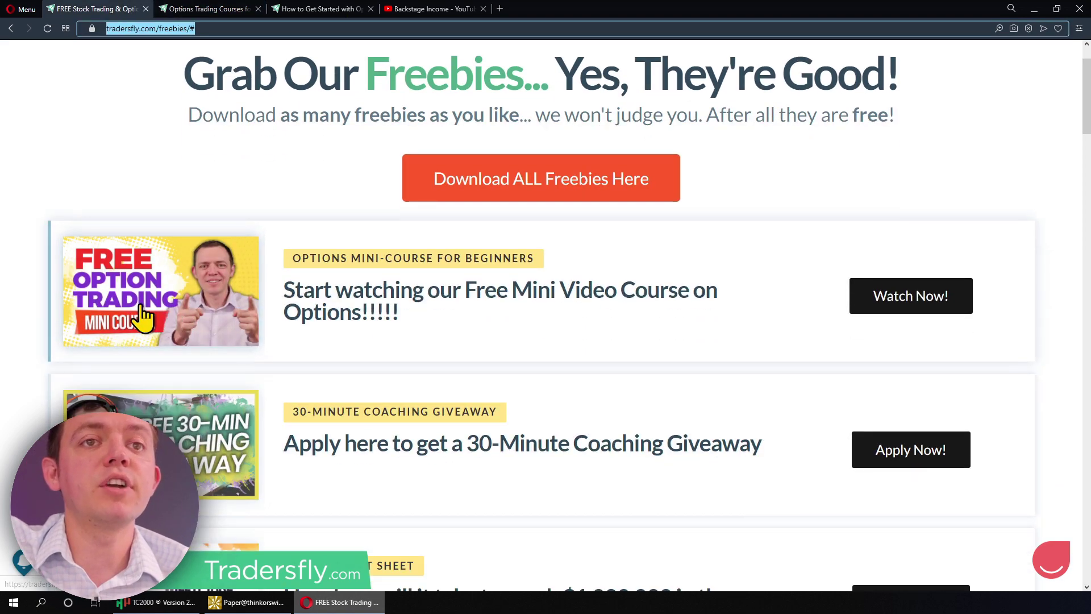
{"action": "scroll", "coordinate": [187, 315], "scroll_direction": "up", "scroll_amount": 1}
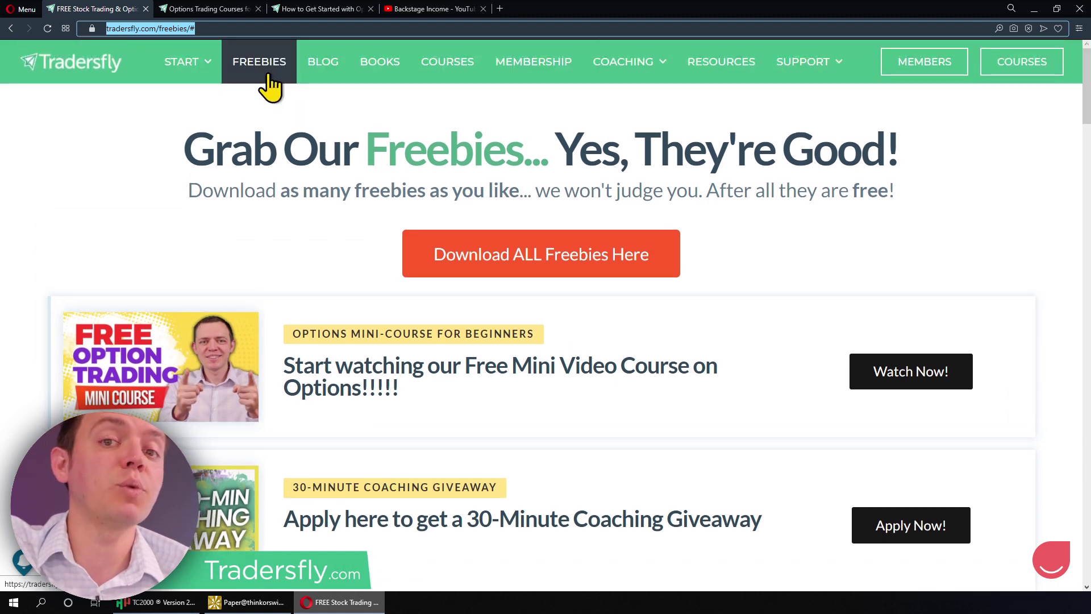